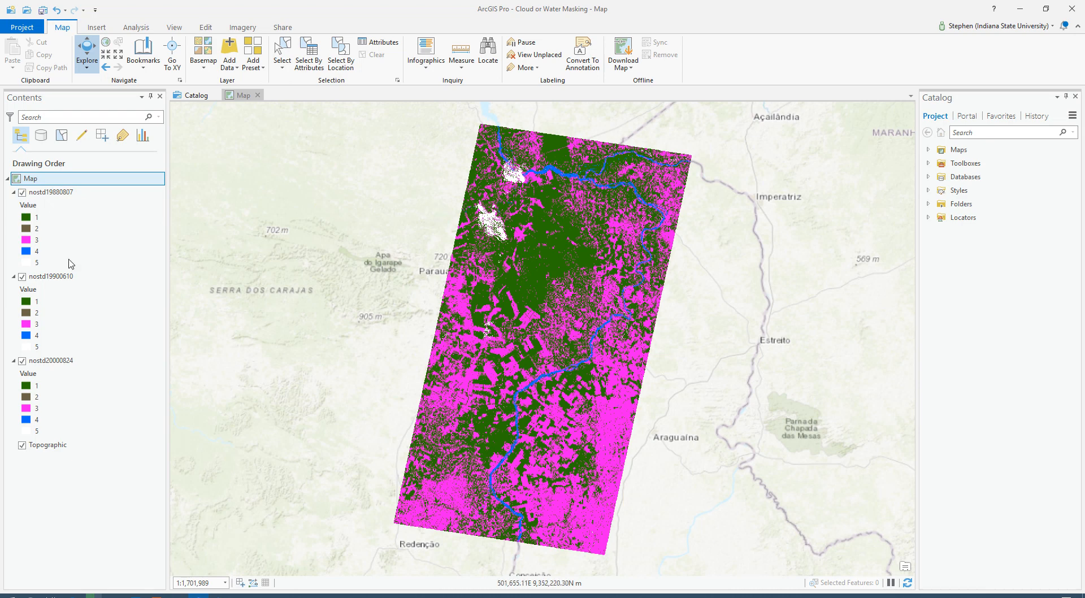
- Compare the cloud areas of the three classified rasters by switching the nostd19880807 and nostd19900610 layers off and on
left_click(22, 193)
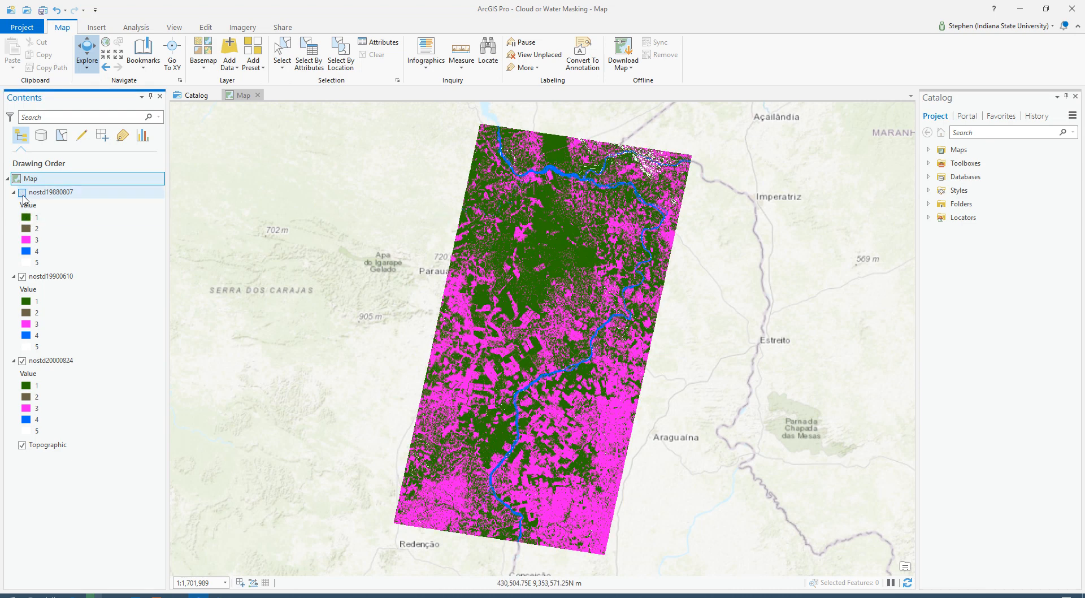
left_click(22, 277)
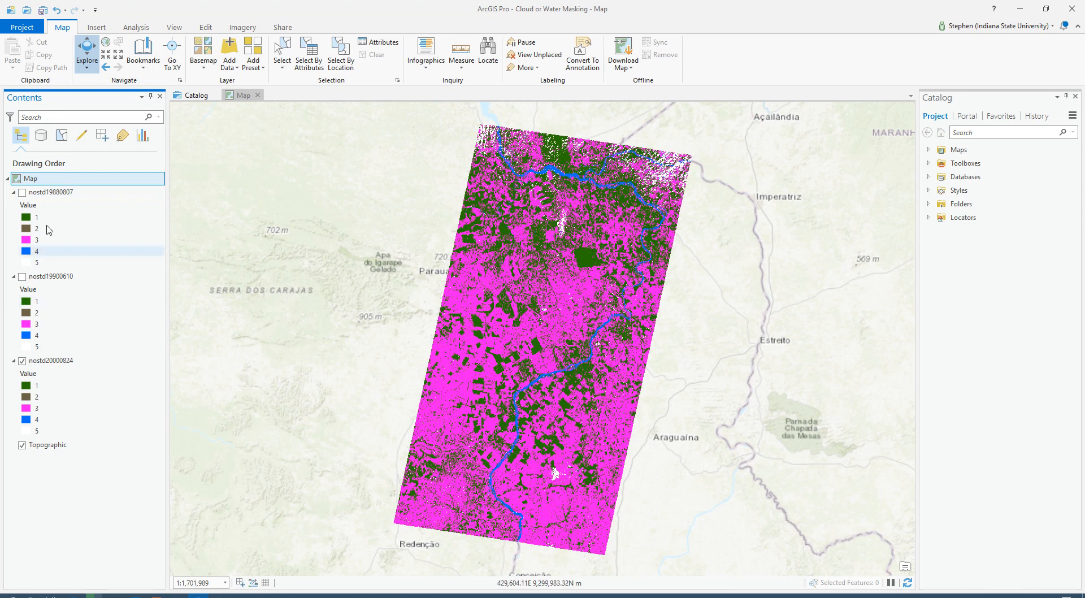
left_click(22, 193)
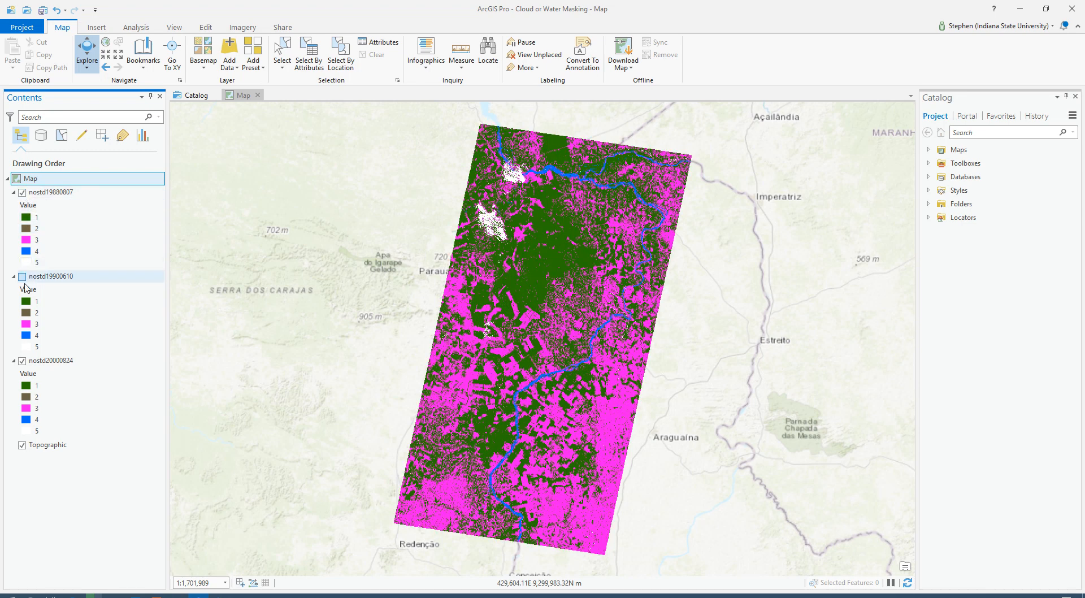
left_click(22, 277)
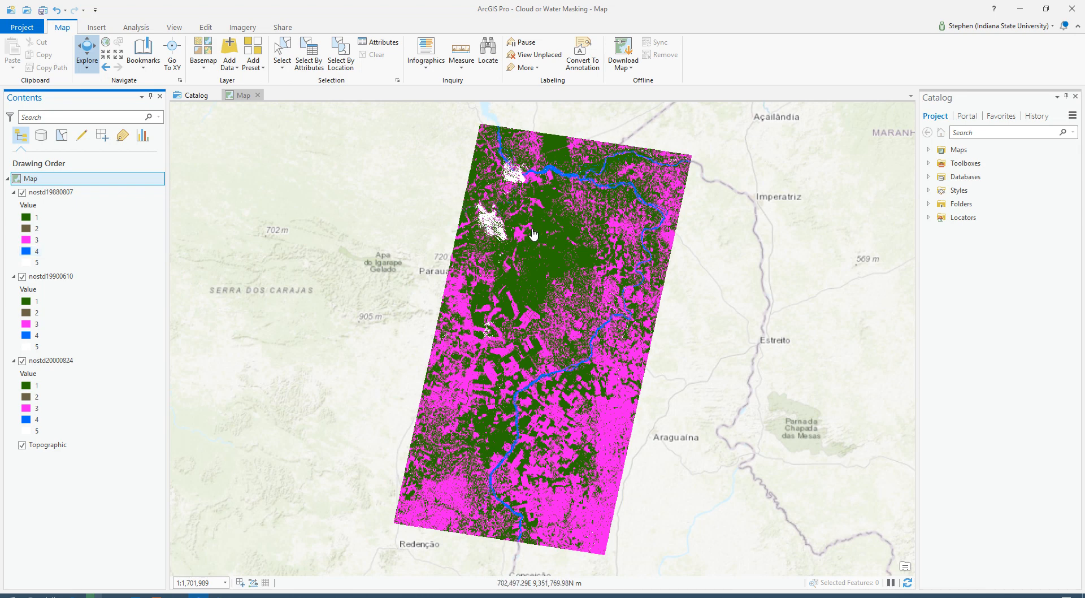
left_click(23, 193)
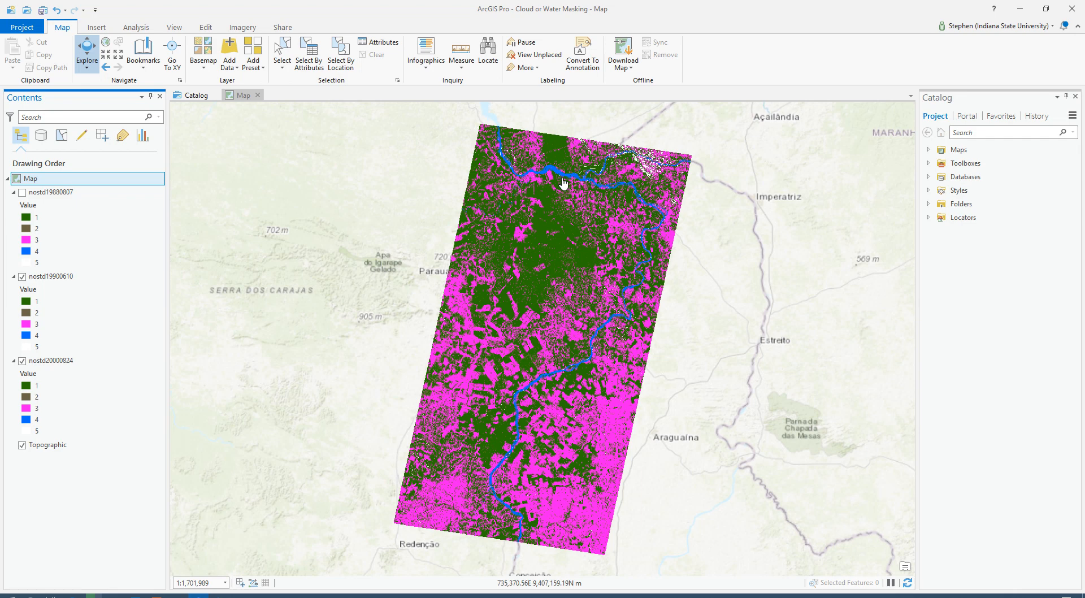
left_click(22, 193)
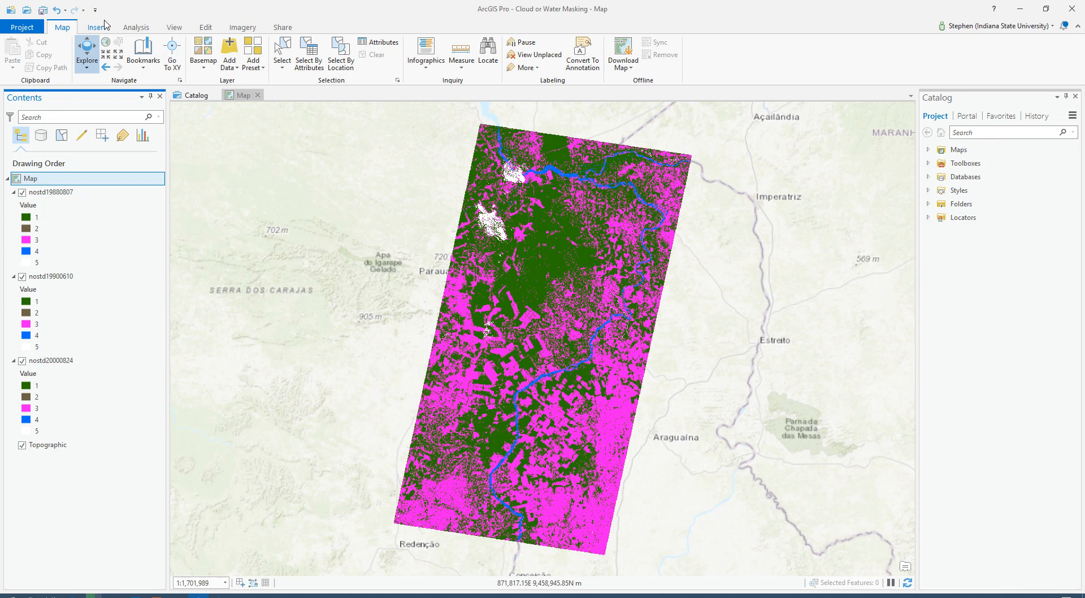
- Open the Spatial Analyst Con geoprocessing tool and set nostd19880807 as the input conditional raster
left_click(142, 28)
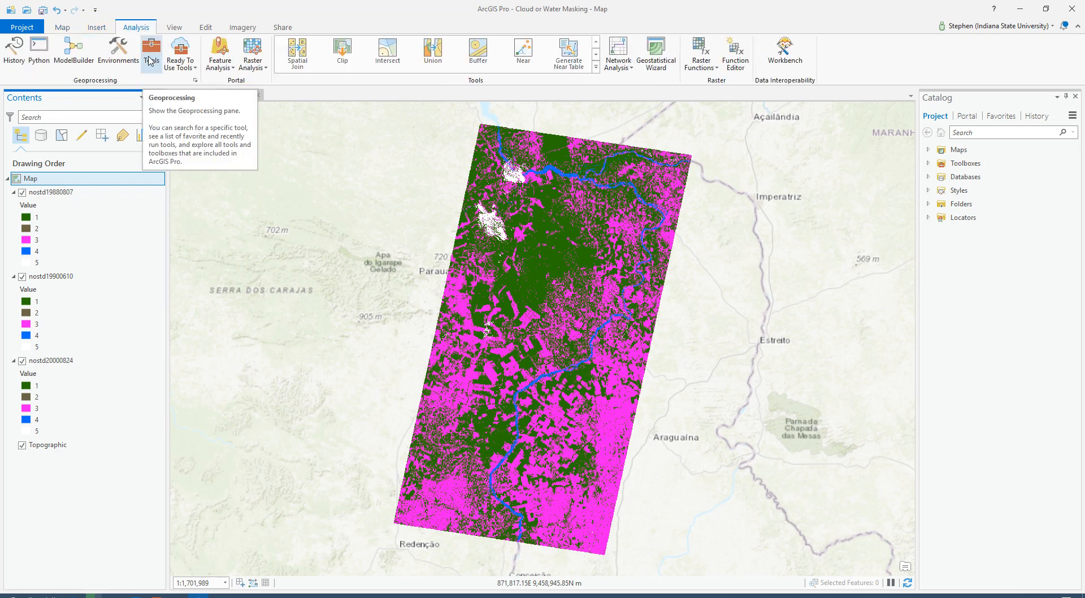
left_click(150, 61)
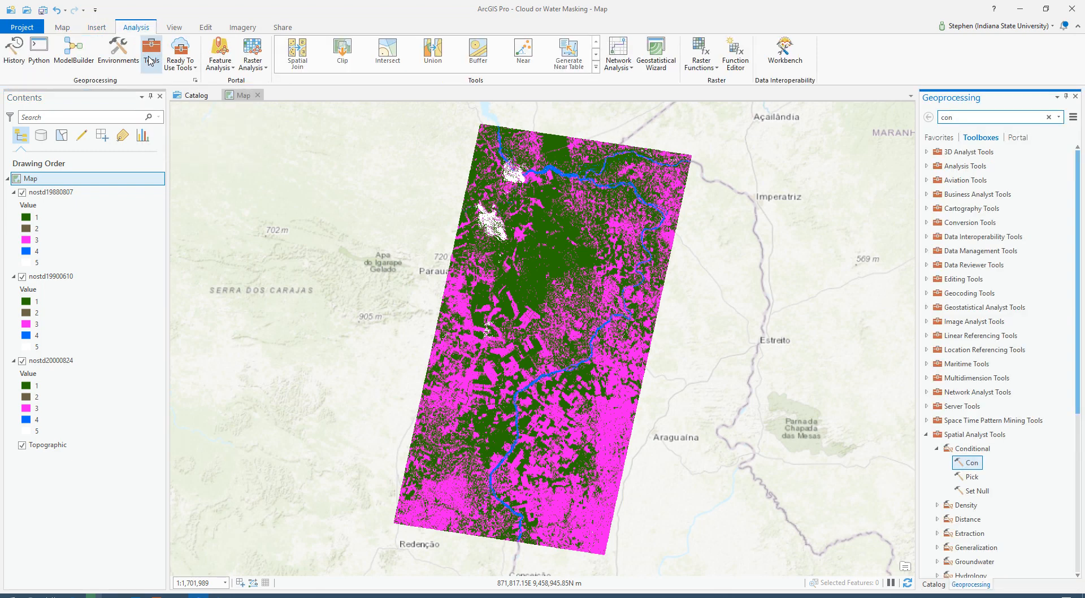
left_click(961, 117)
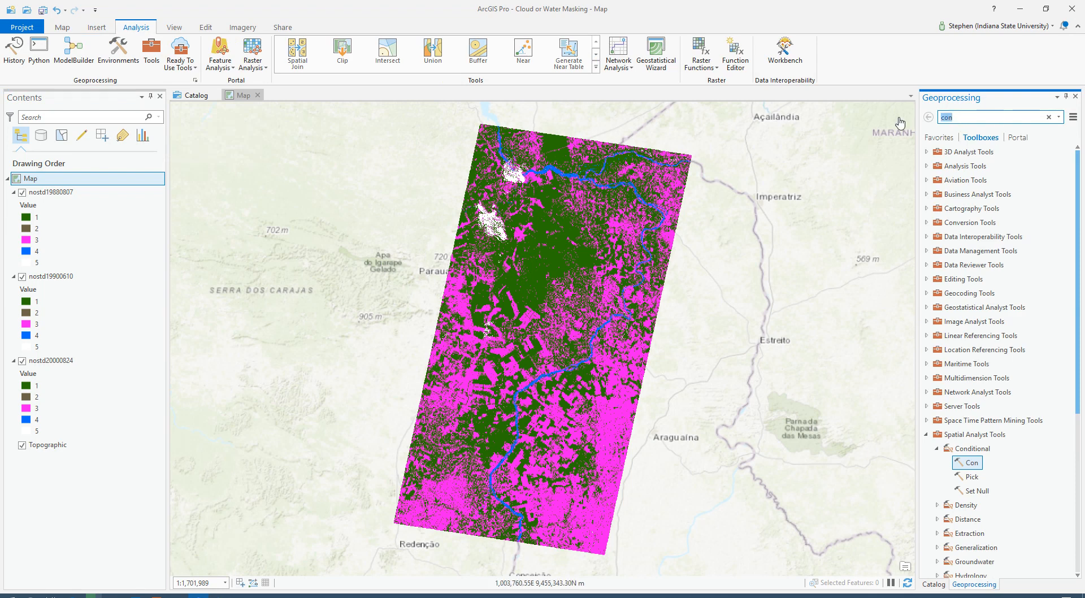
type("con")
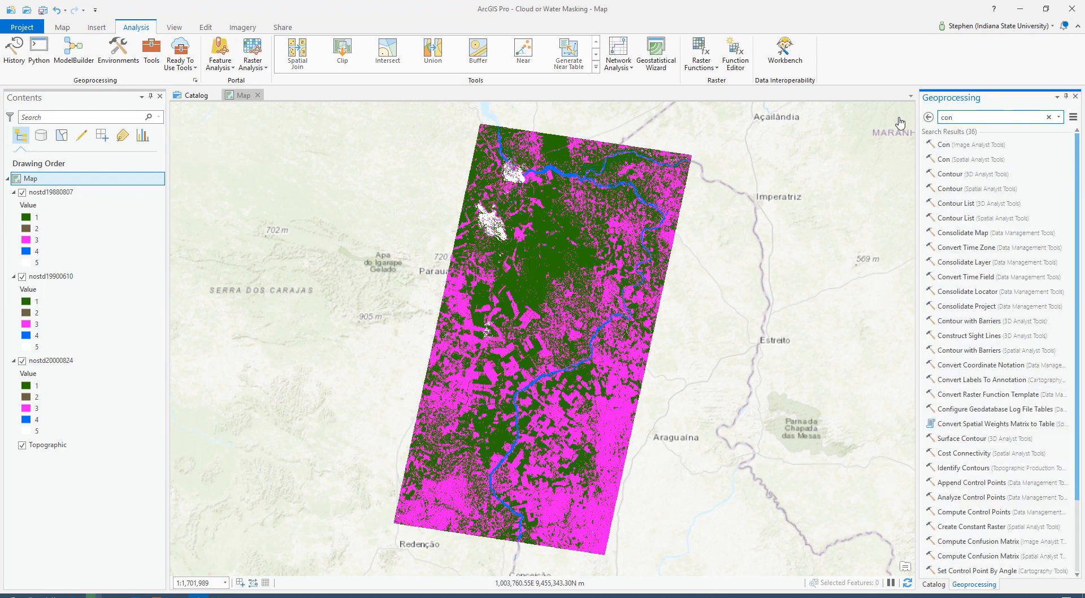
left_click(941, 159)
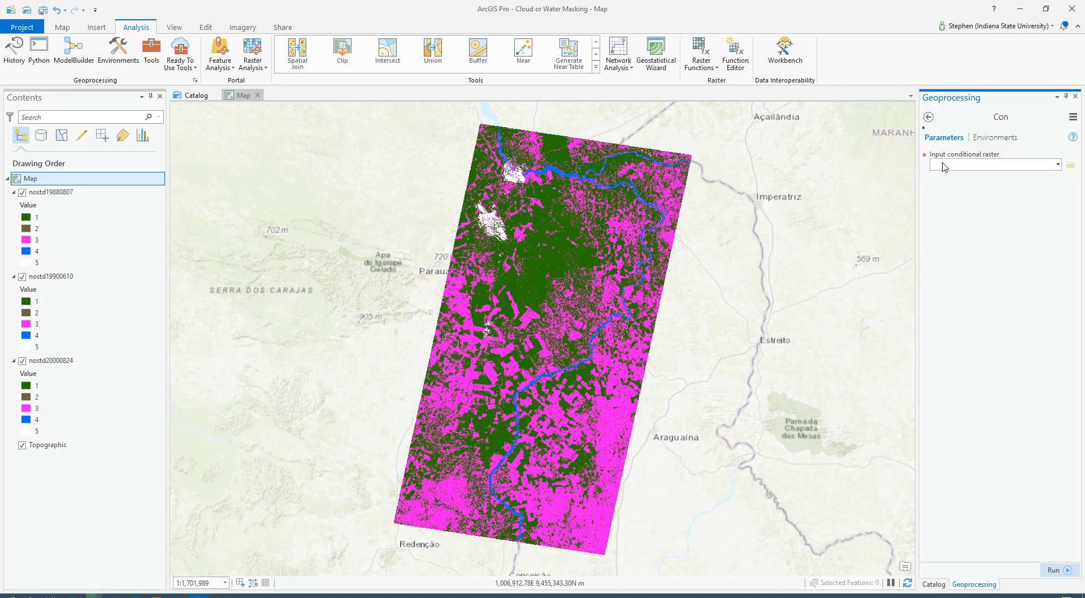
left_click(1058, 165)
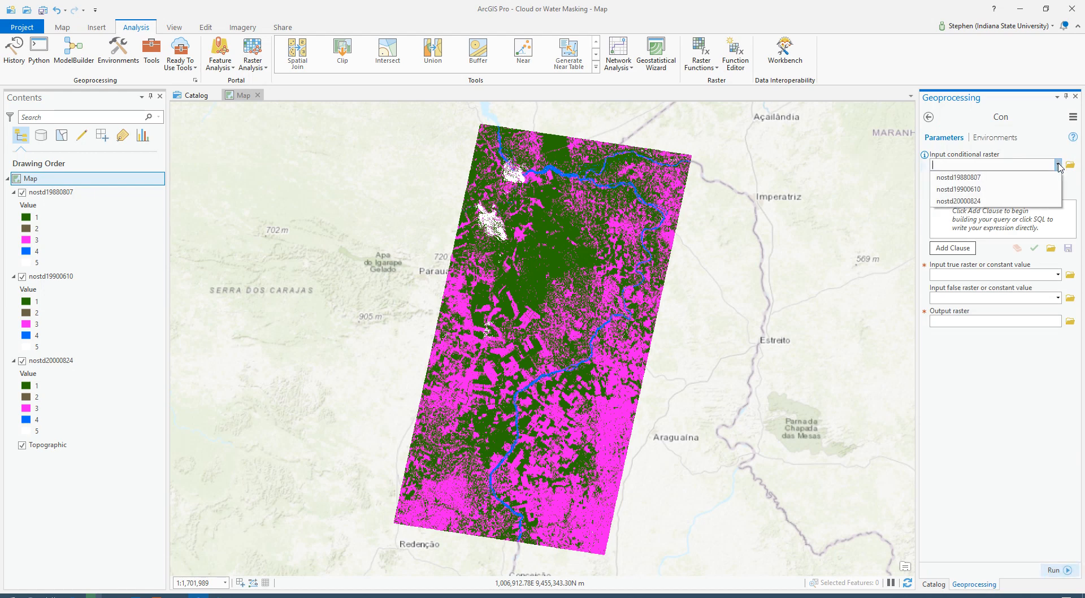
left_click(991, 175)
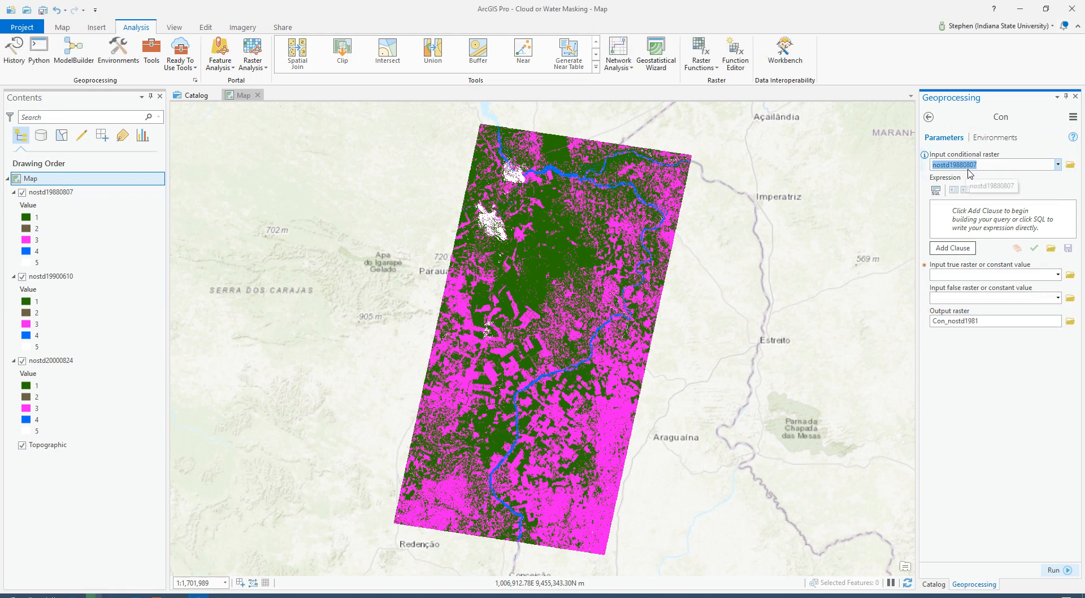
- Add the expression clause "VALUE is Equal to 5" to the Con tool
left_click(958, 248)
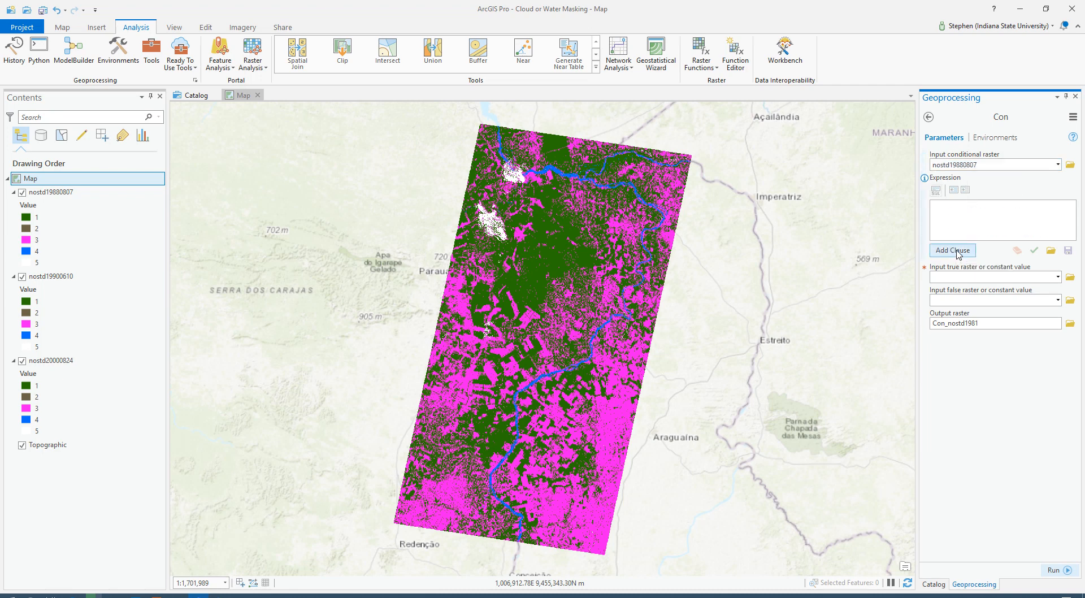
left_click(872, 232)
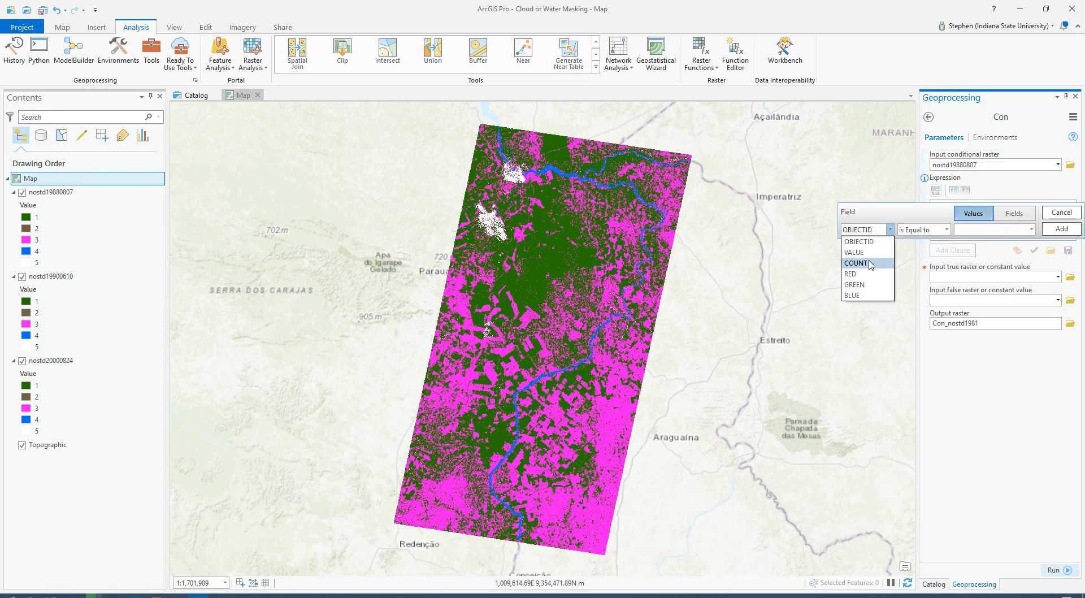
left_click(871, 252)
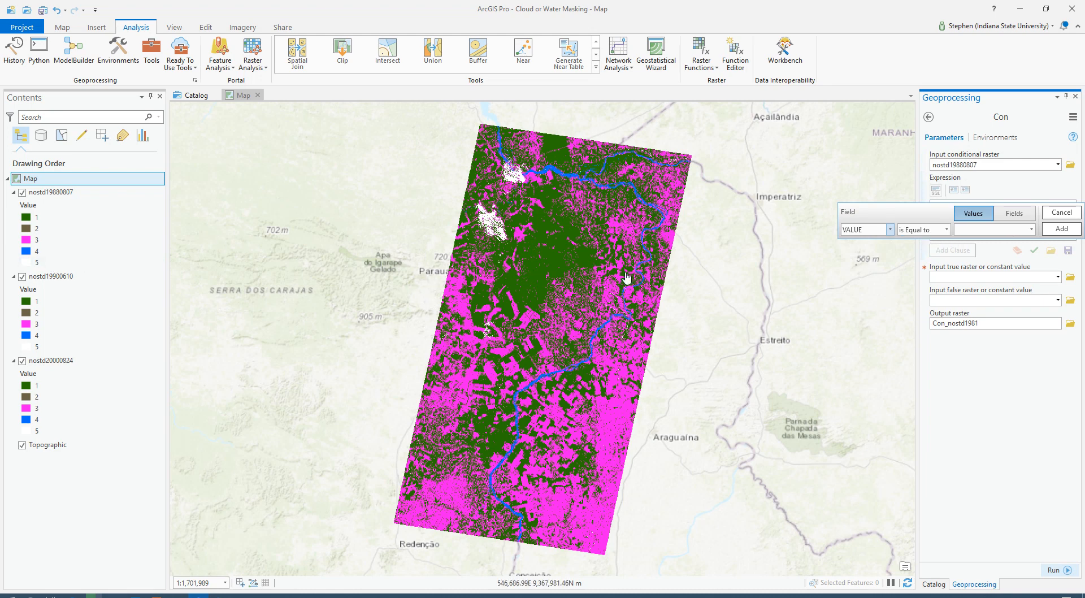
left_click(973, 232)
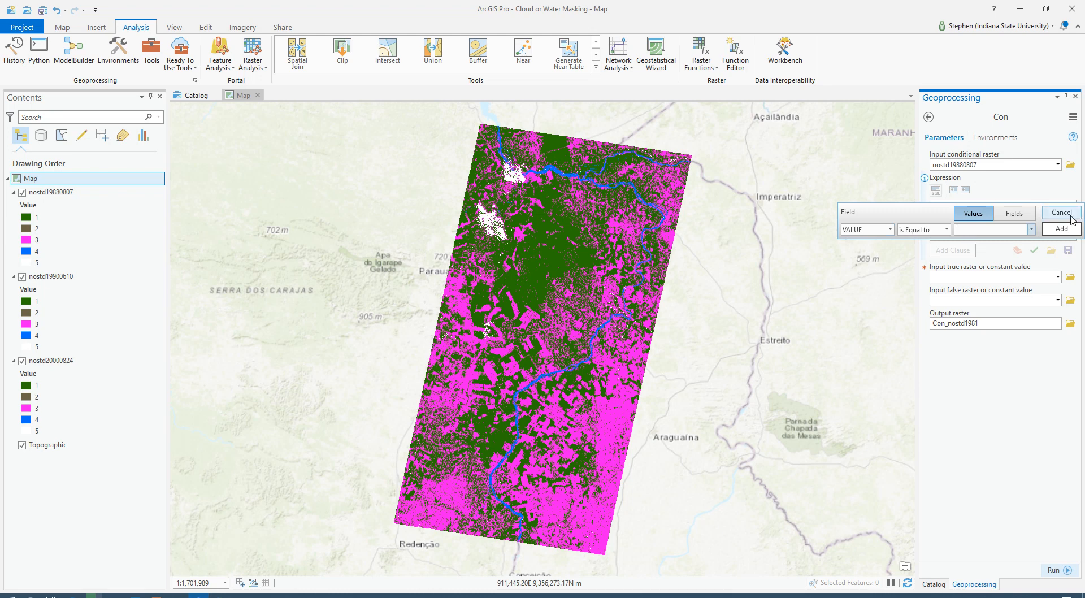
type("5")
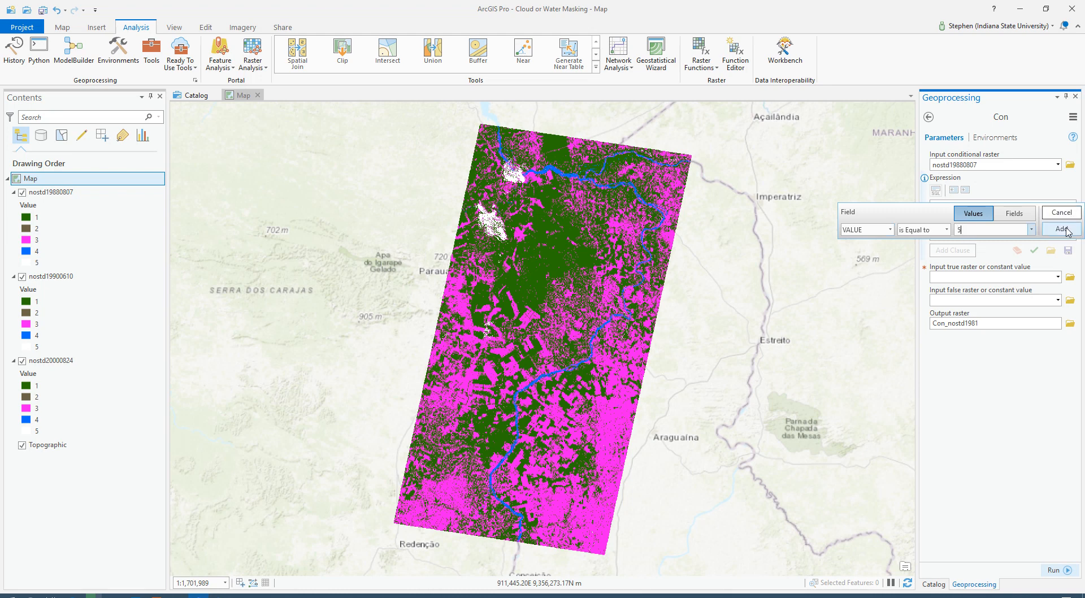
left_click(1064, 231)
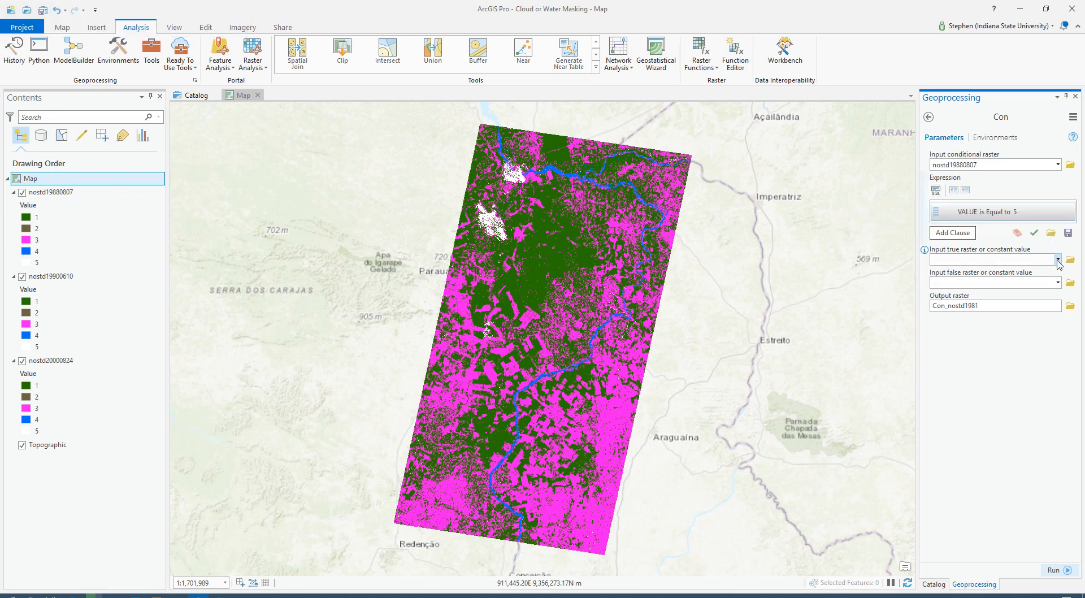
- Set the Con tool's true constant value to 5 and its false constant value to 0
left_click(1058, 260)
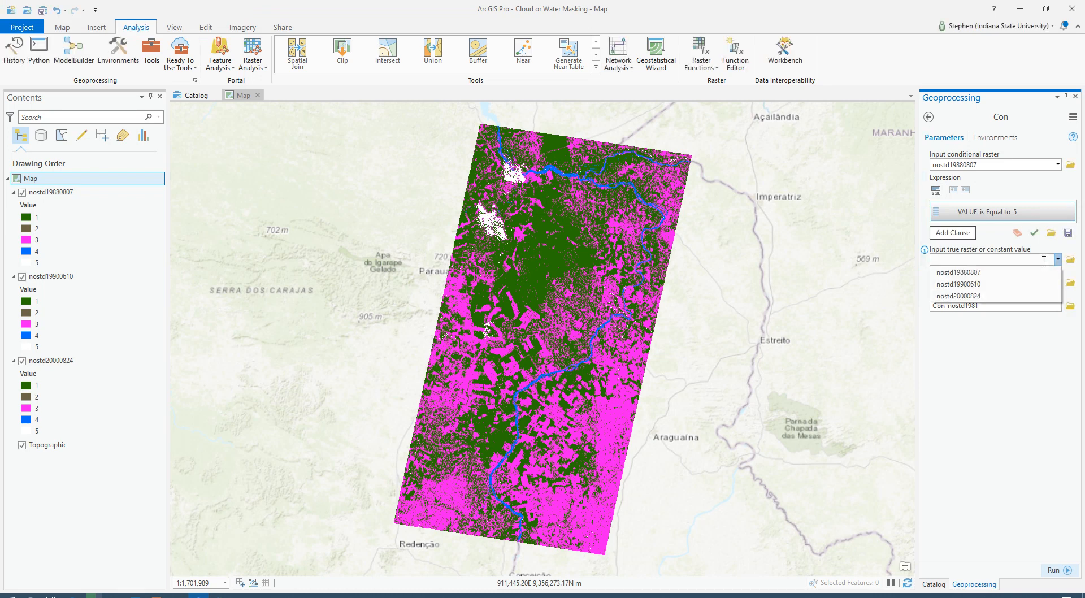
left_click(1042, 259)
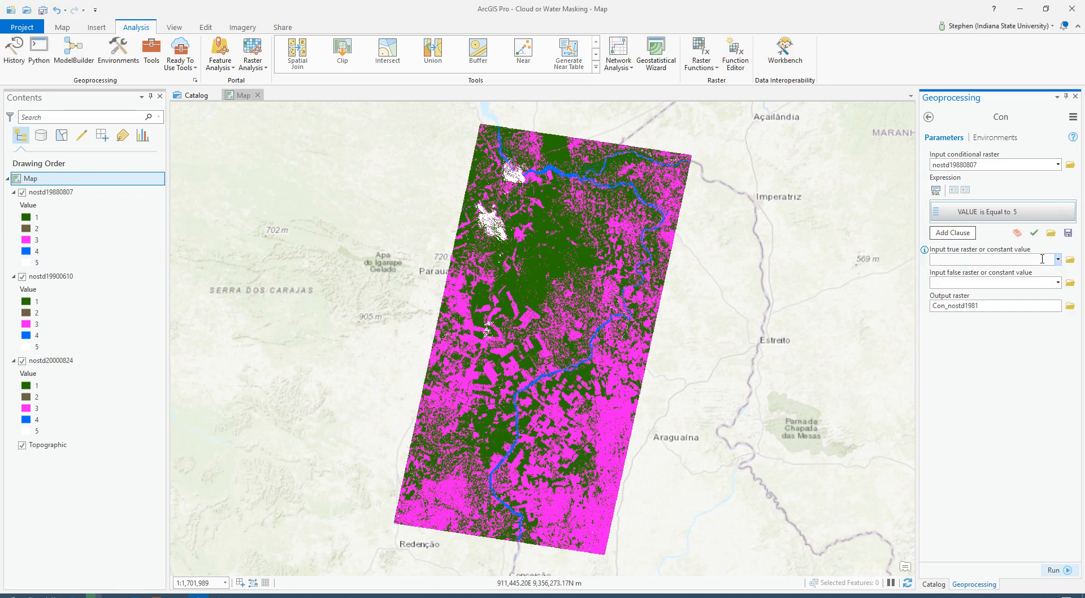
type("5")
left_click(1022, 282)
type("0")
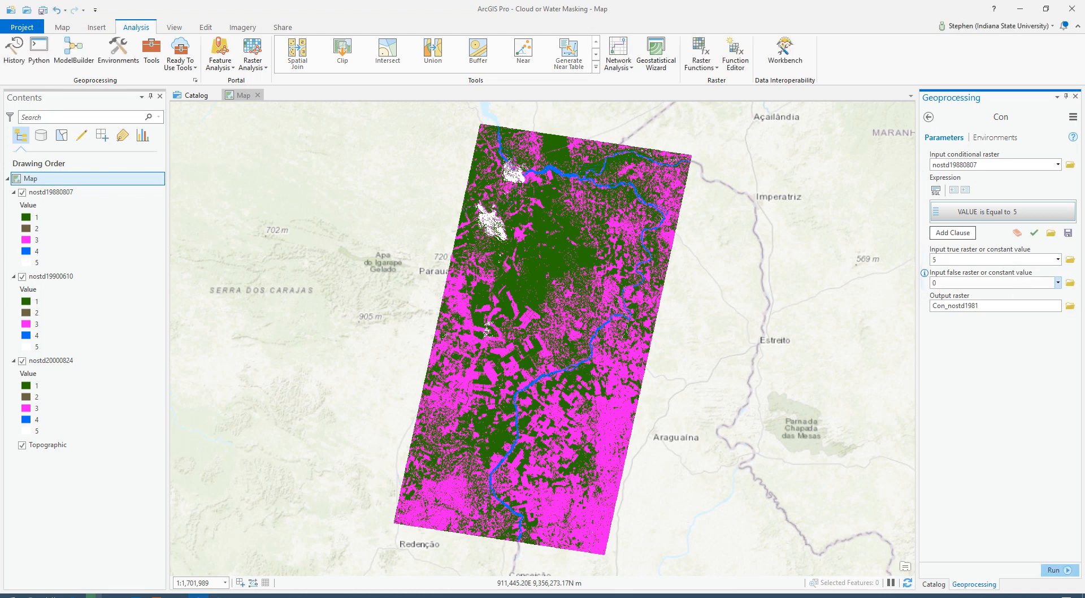
key("Tab")
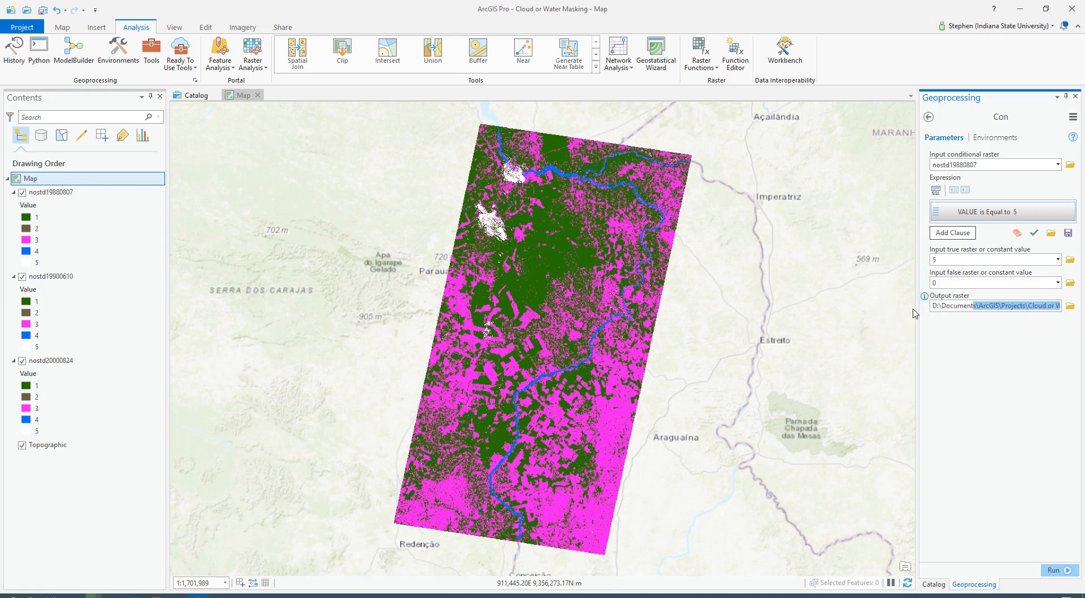
left_click(995, 358)
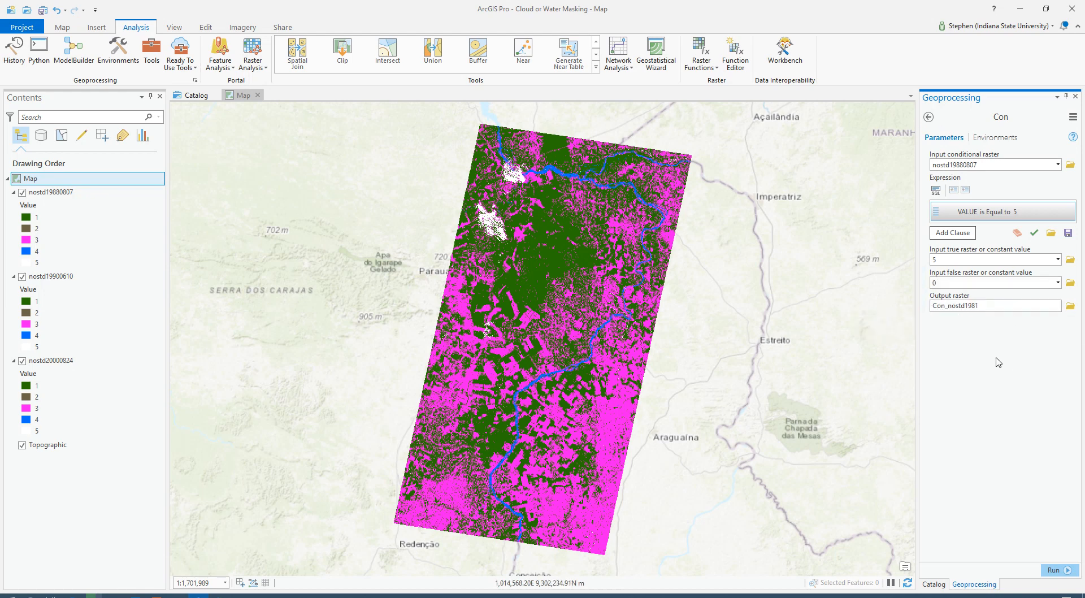
- Name the output raster clouds1988 in the project geodatabase and run the Con tool
left_click(951, 311)
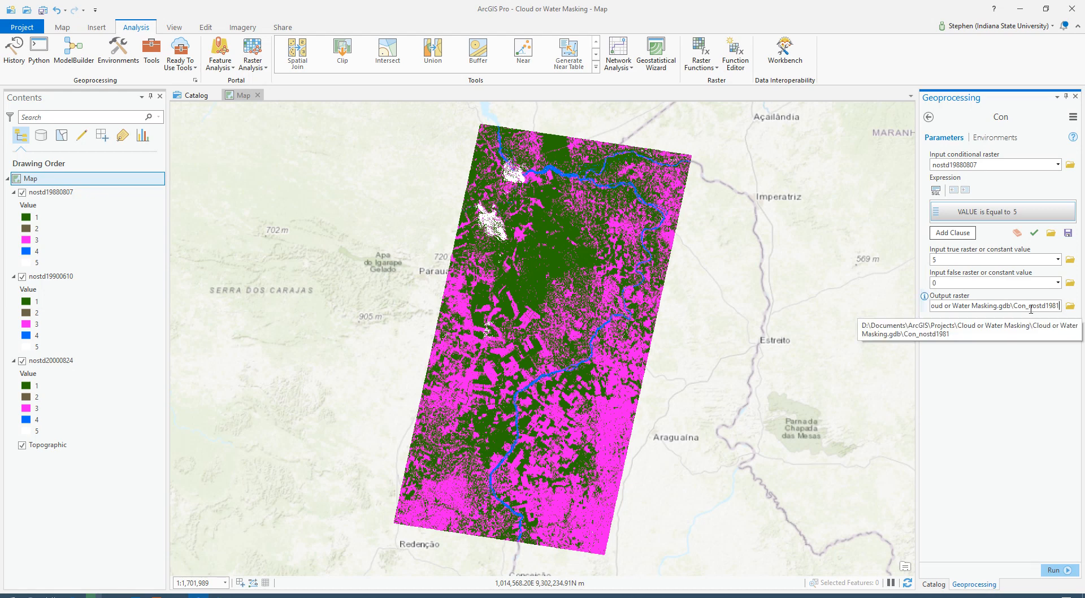
key("BackSpace")
key("BackSpace")
key("BackSpace")
key("BackSpace")
key("BackSpace")
key("BackSpace")
key("BackSpace")
key("BackSpace")
key("BackSpace")
key("BackSpace")
key("BackSpace")
key("BackSpace")
key("BackSpace")
type("cloud")
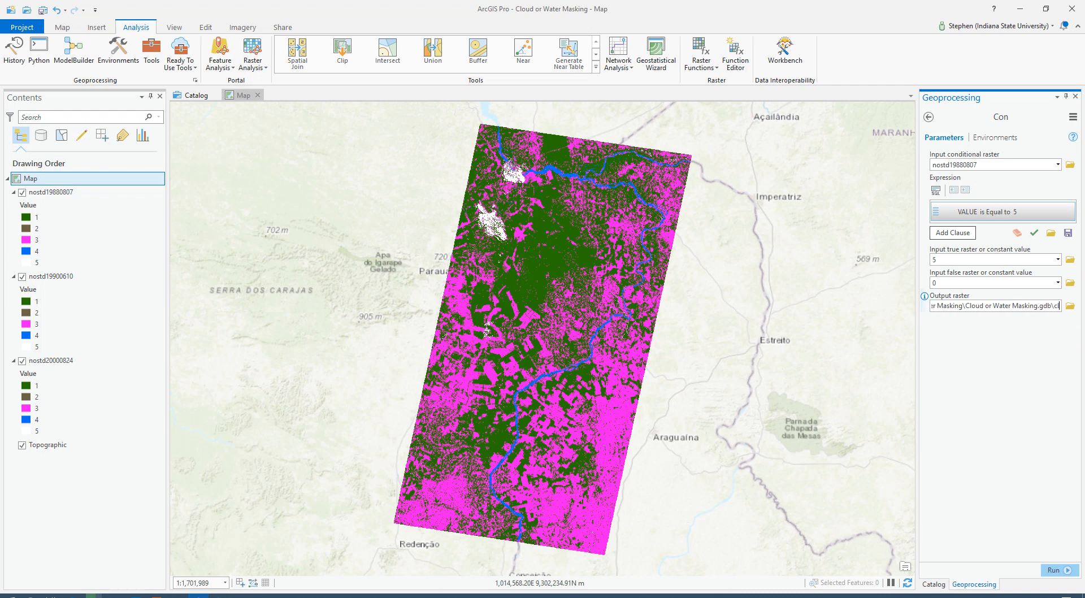
type("s1988")
left_click(1054, 569)
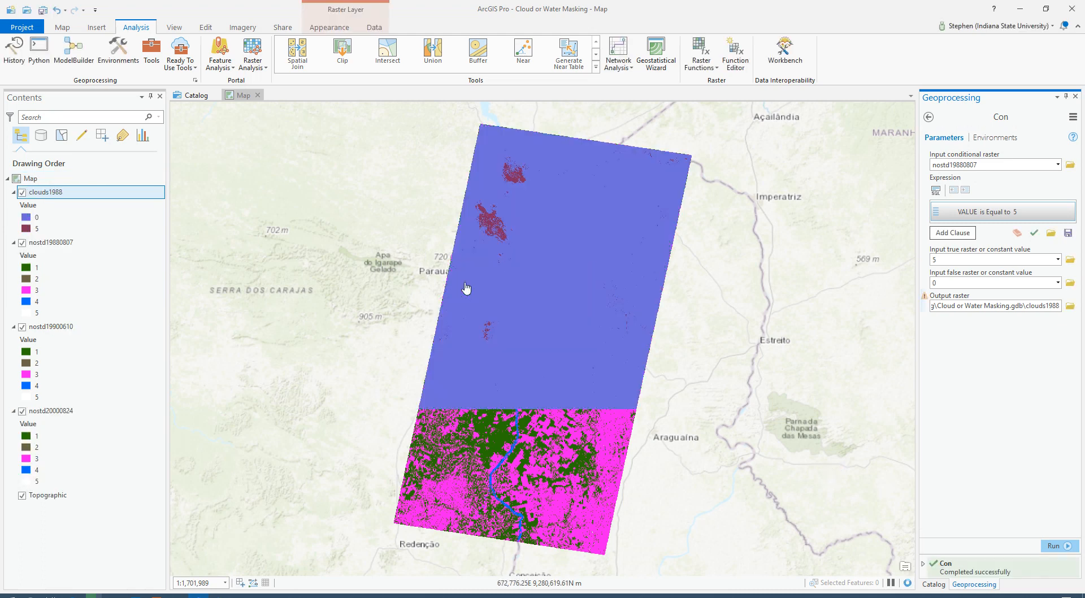
left_click(40, 218)
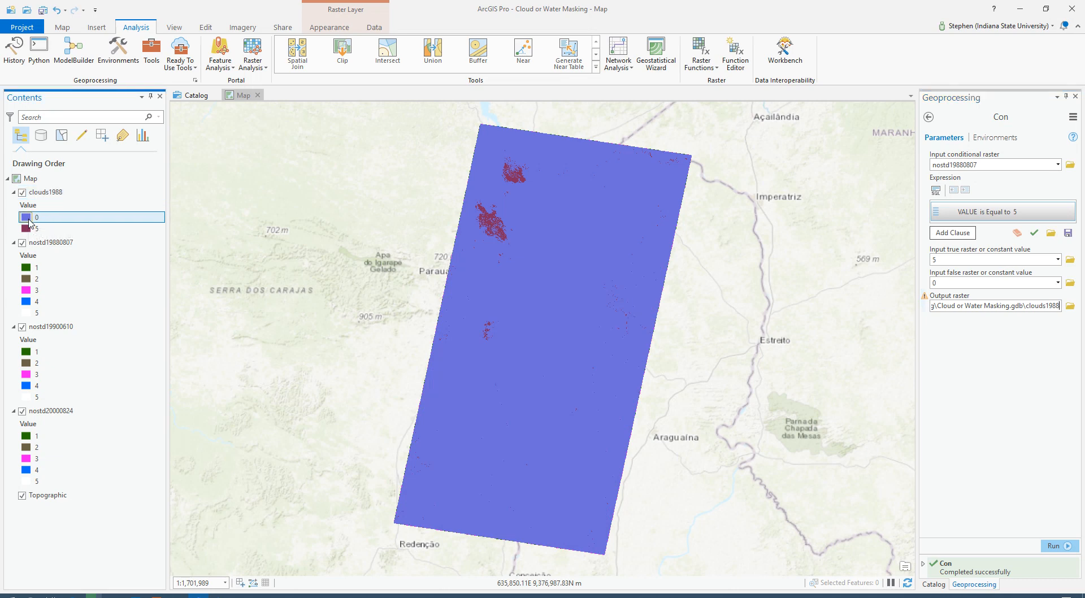
left_click(38, 218)
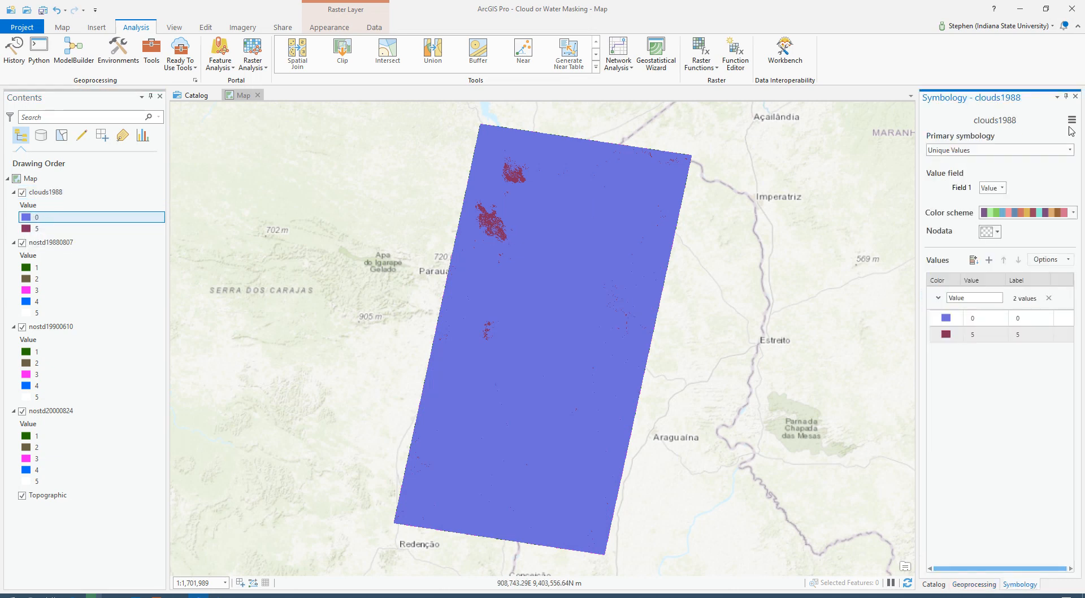
left_click(1075, 97)
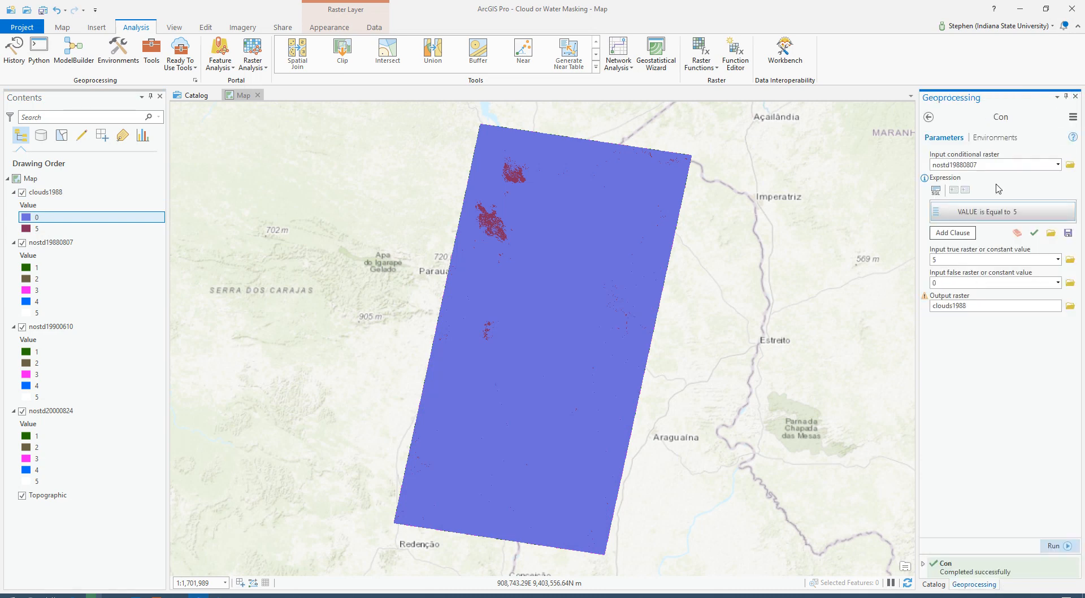
- Run the Con tool on nostd19900610 with the same expression and constants, naming the output raster clouds1990
left_click(1057, 165)
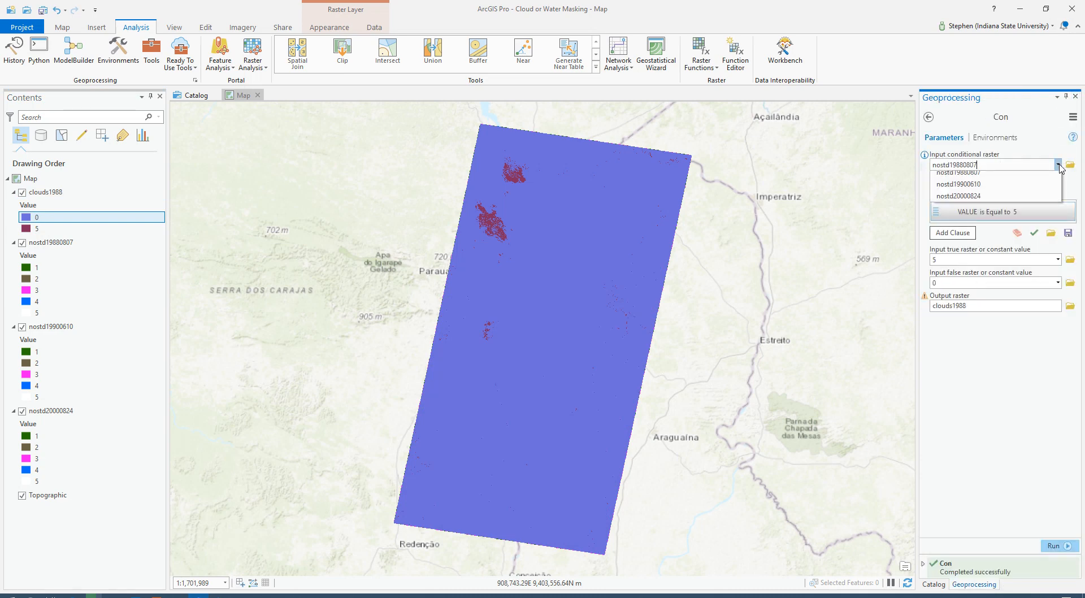
left_click(998, 201)
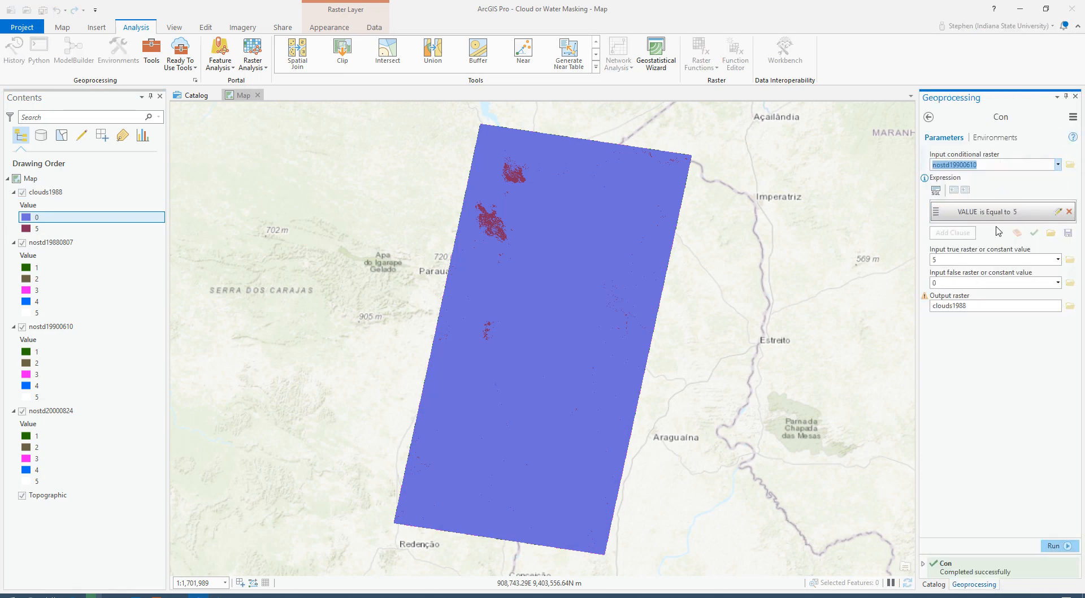
left_click(986, 304)
key("BackSpace")
key("BackSpace")
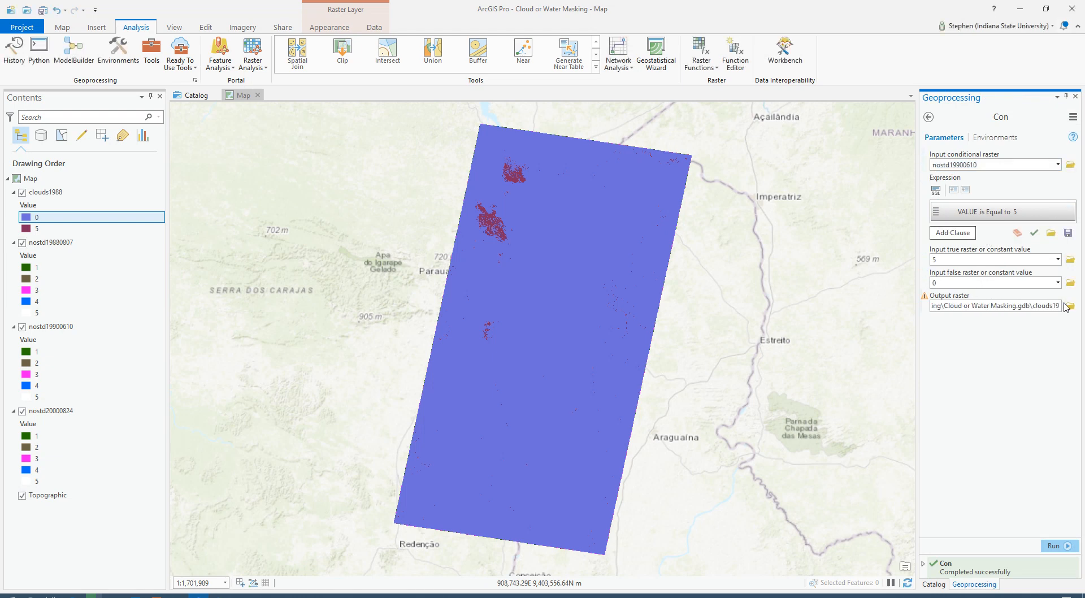
type("90")
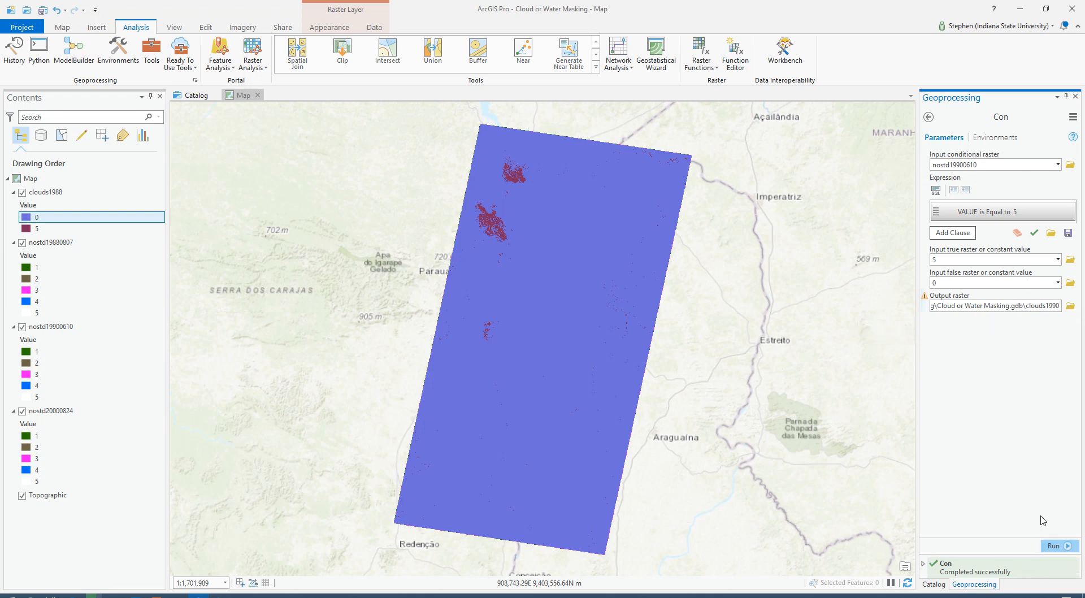
left_click(1053, 547)
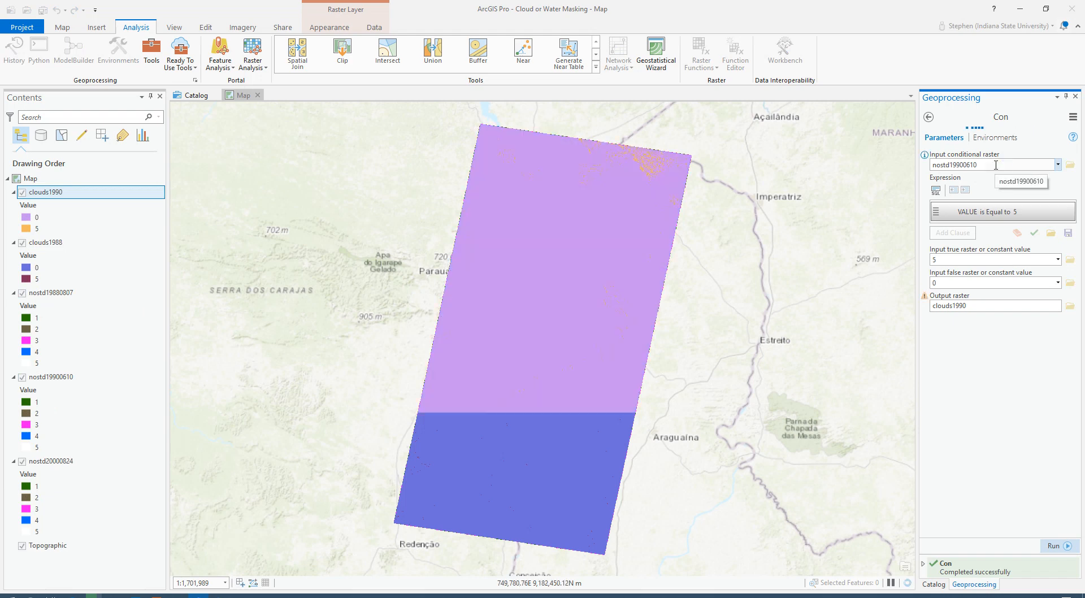
- Run the Con tool on nostd20000824 with the same expression and constants, naming the output raster clouds2000
left_click(1058, 165)
left_click(960, 219)
left_click(1012, 305)
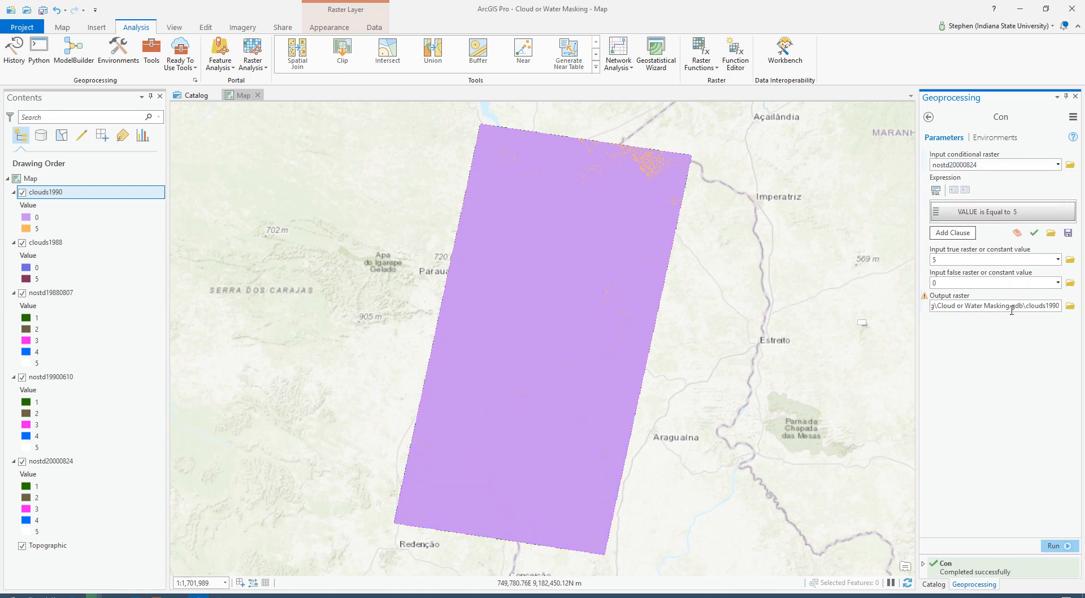
double_click(1011, 309)
left_click(1057, 308)
key("BackSpace")
key("BackSpace")
key("BackSpace")
type("2000")
left_click(1058, 546)
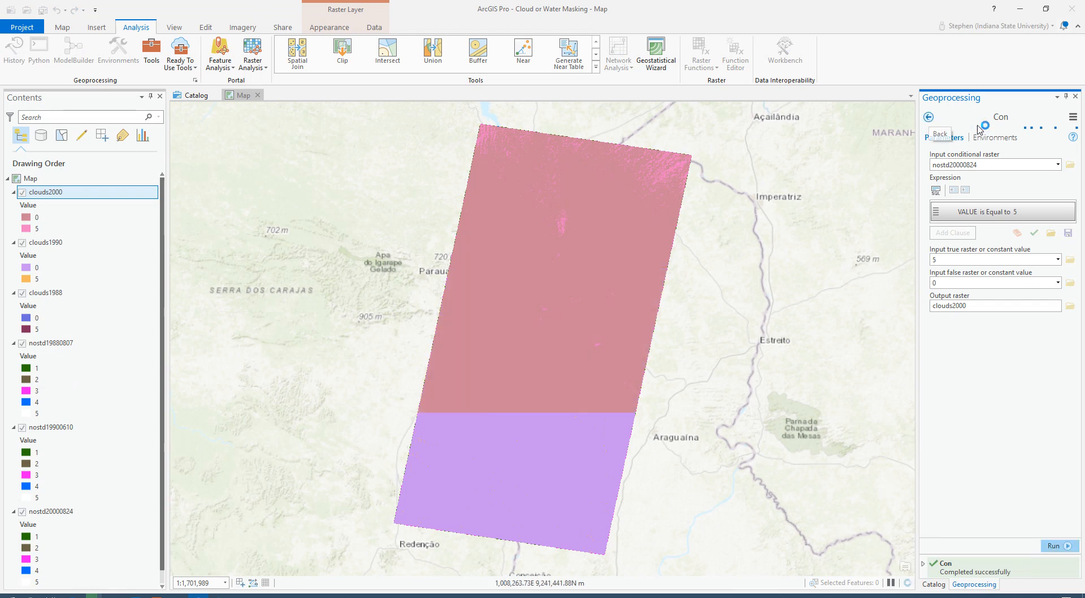
- Search the geoprocessing tools for "raster calc" and open the Image Analyst Raster Calculator
left_click(928, 117)
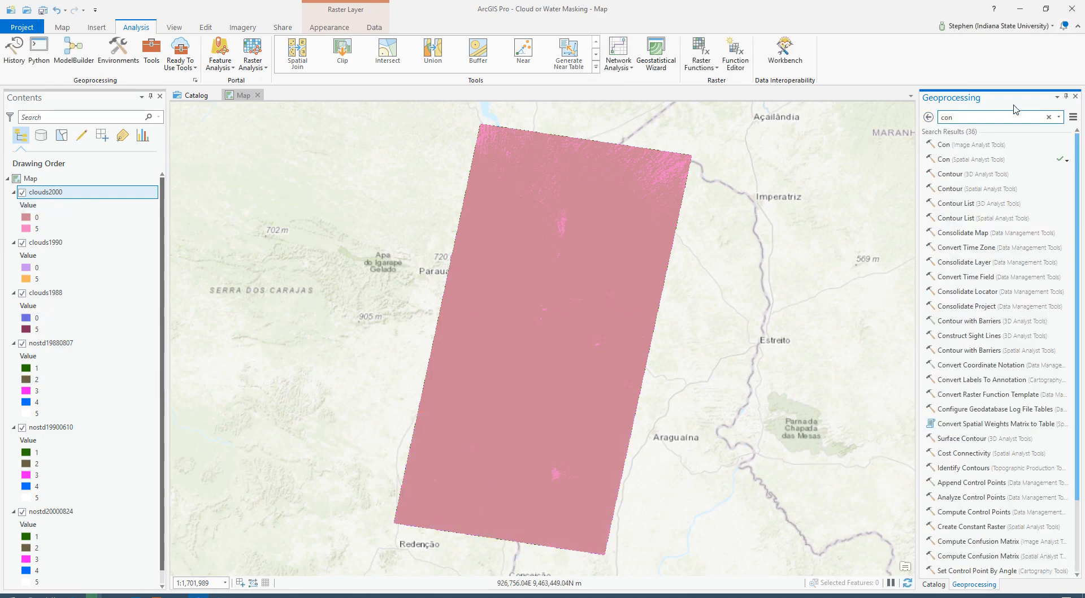
left_click_drag(969, 119, 895, 132)
type("rast")
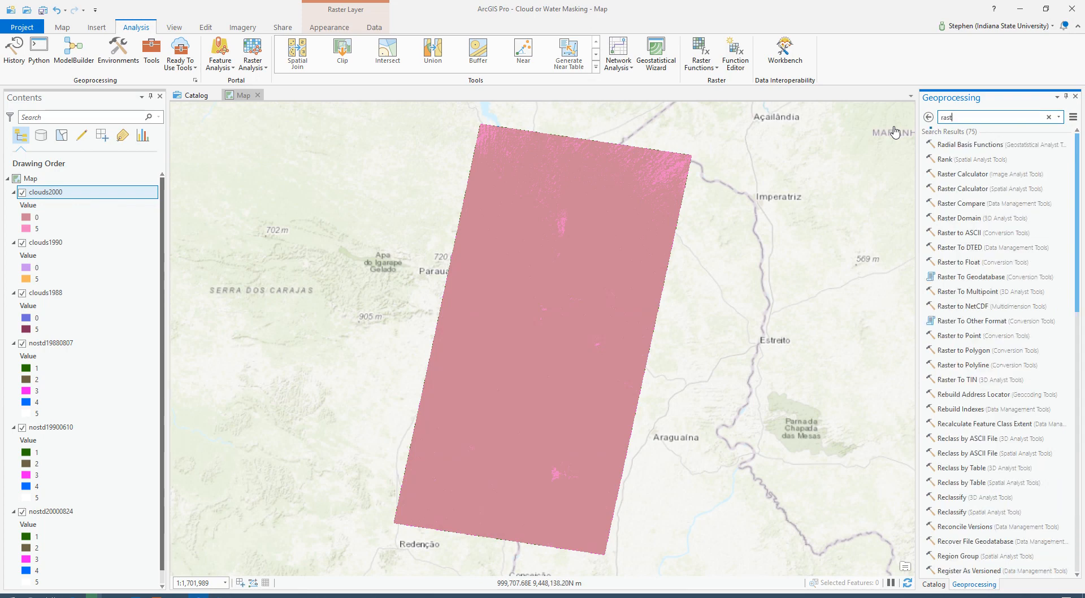
type("er calc")
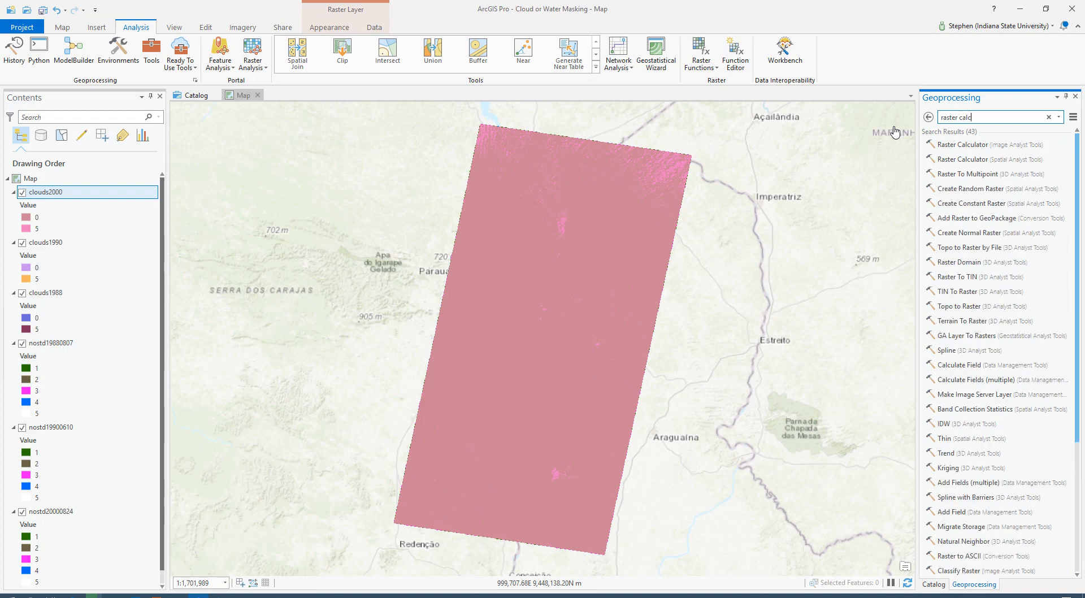
left_click(961, 144)
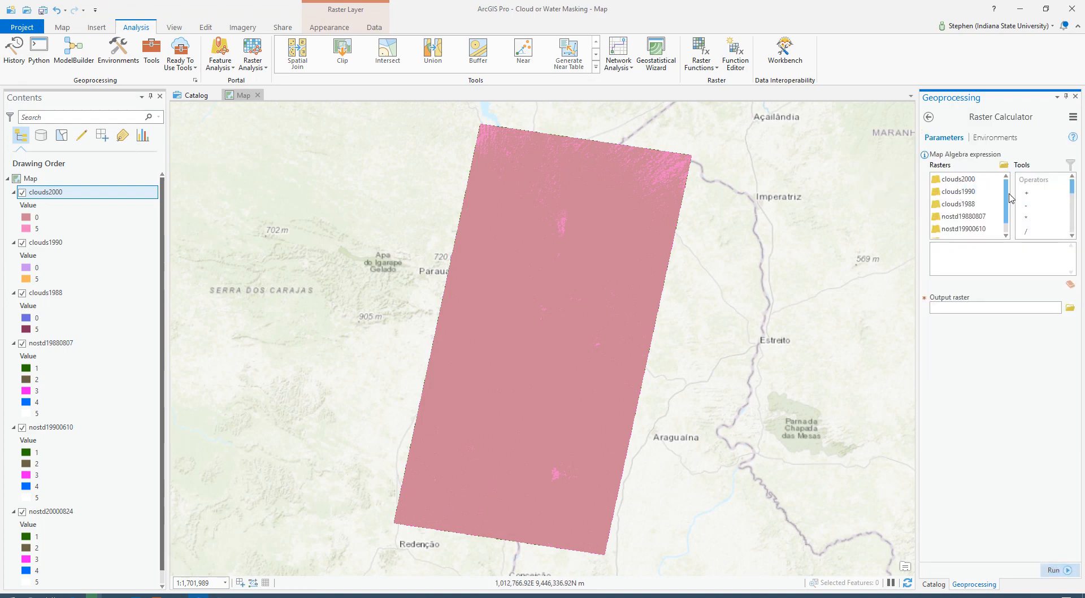
- Build the map algebra expression "clouds2000" + "clouds1990" + "clouds1988" in the Raster Calculator
double_click(976, 180)
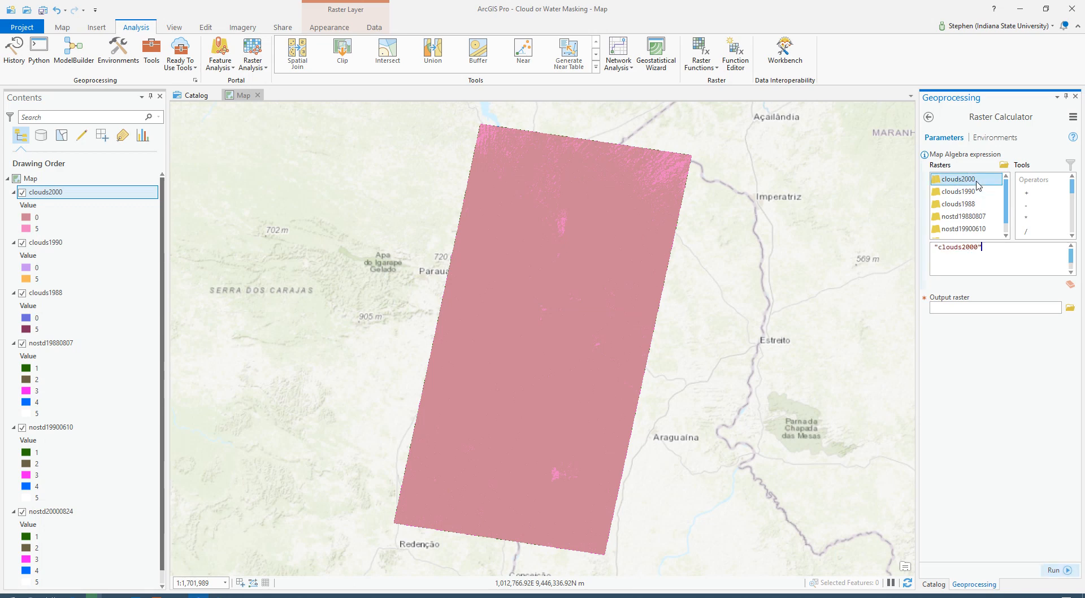
type("+")
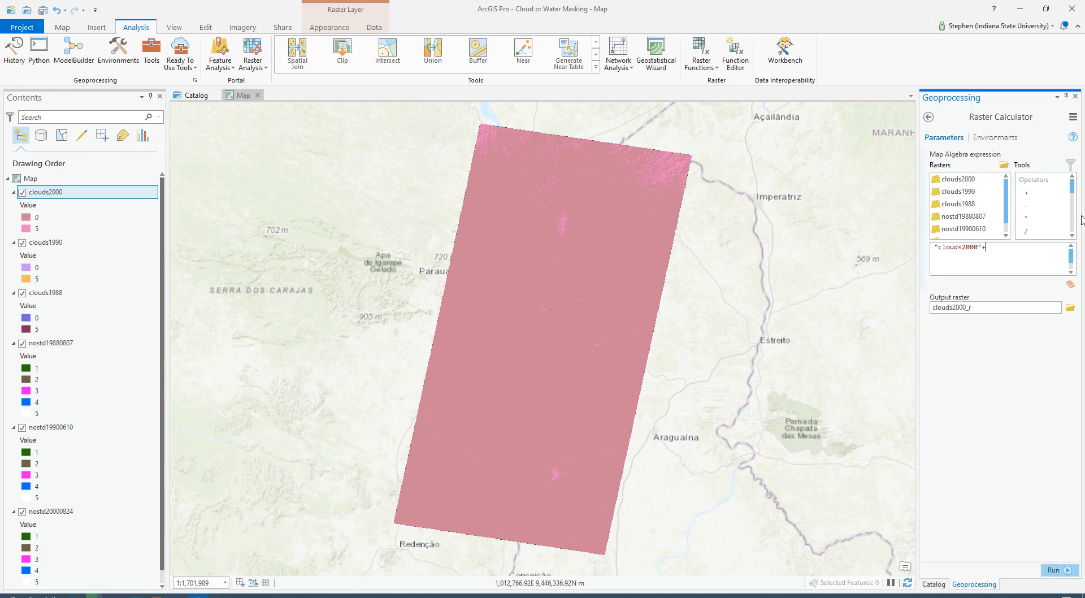
left_click(977, 194)
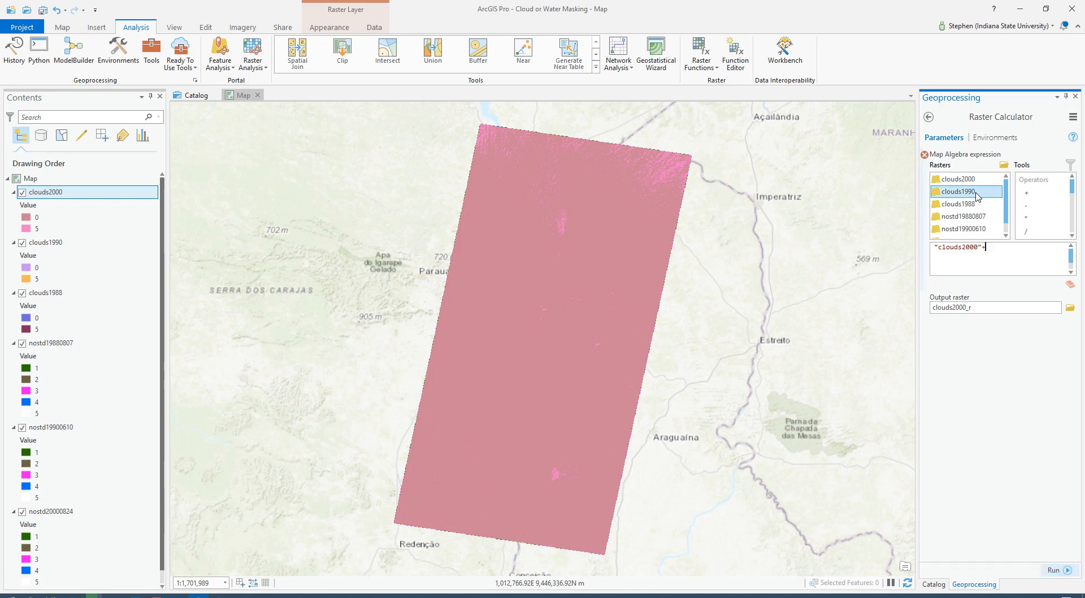
double_click(976, 194)
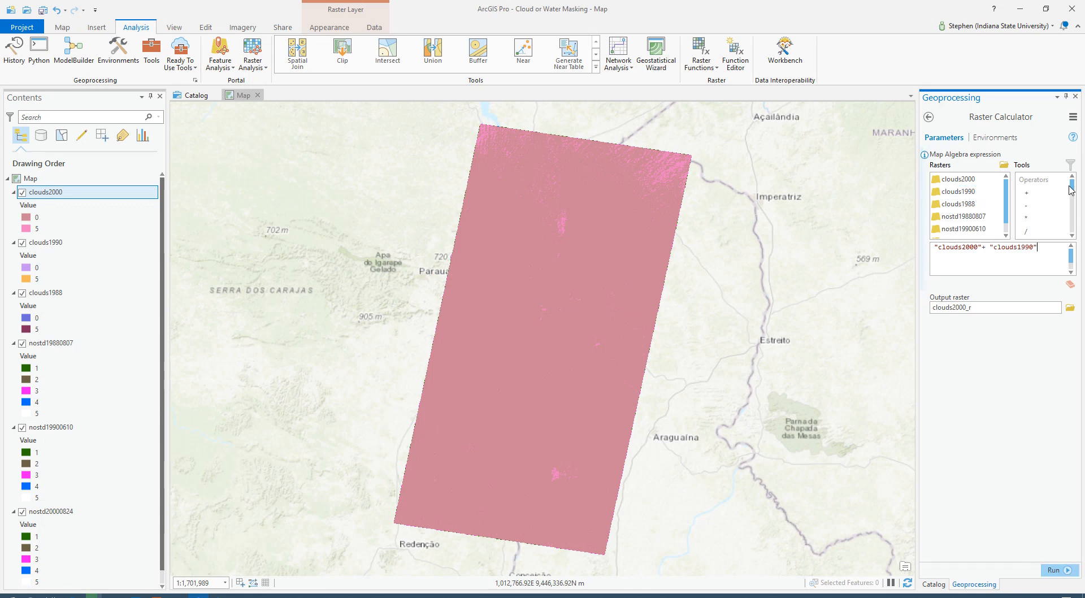
type("+")
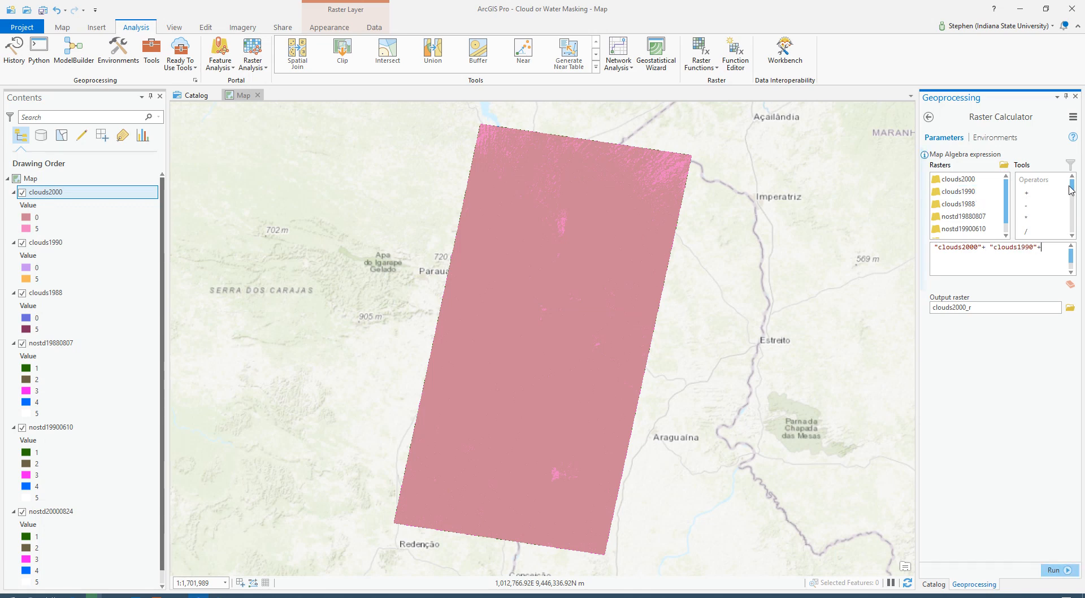
double_click(967, 205)
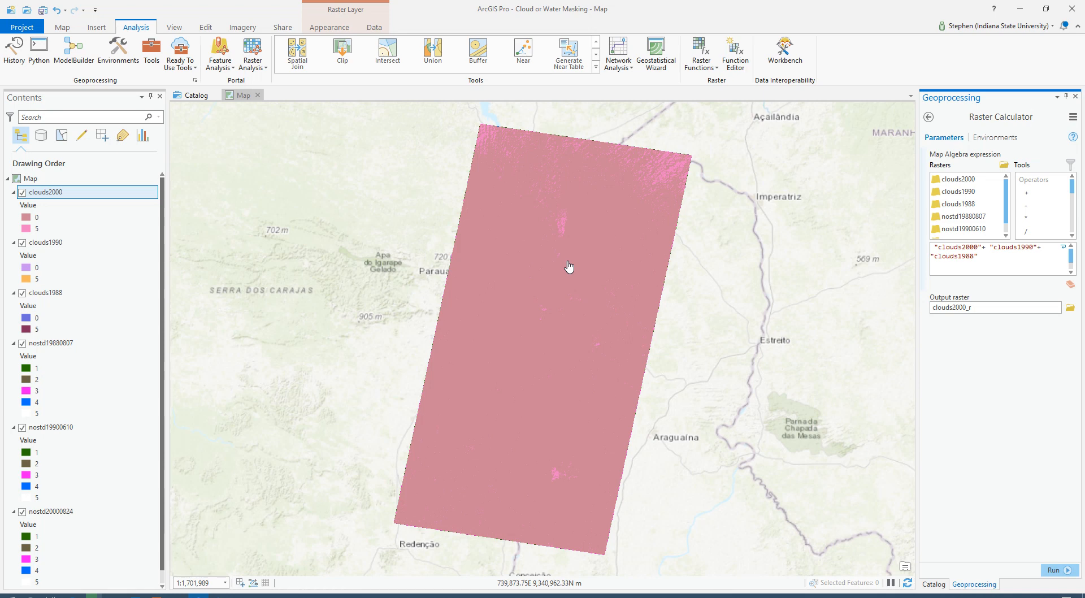
- Name the output raster clouds in the project geodatabase and run the Raster Calculator
left_click(987, 309)
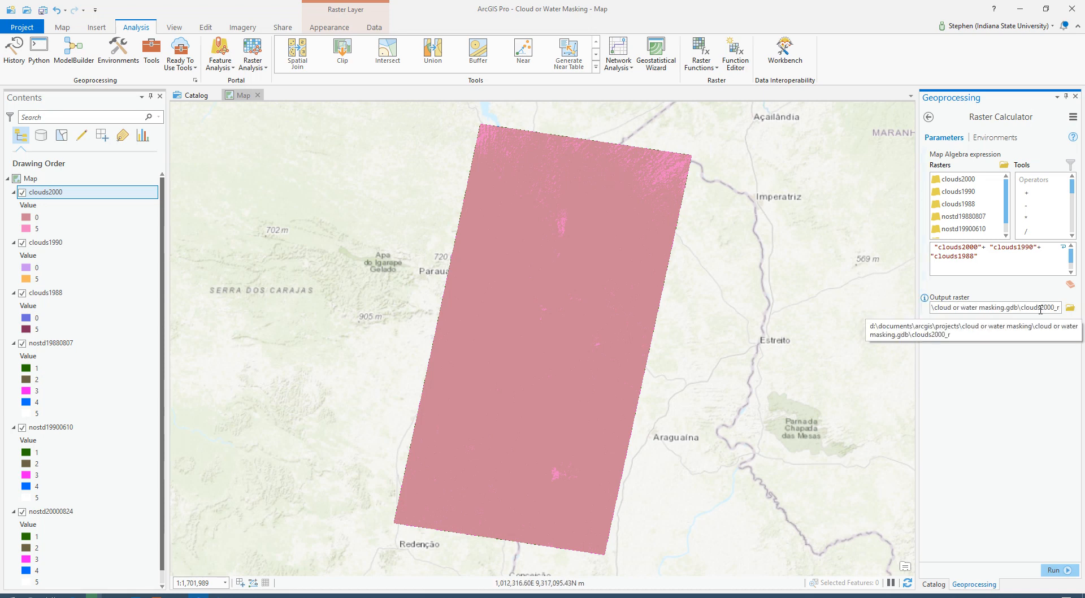
left_click_drag(1039, 309, 1083, 318)
key("BackSpace")
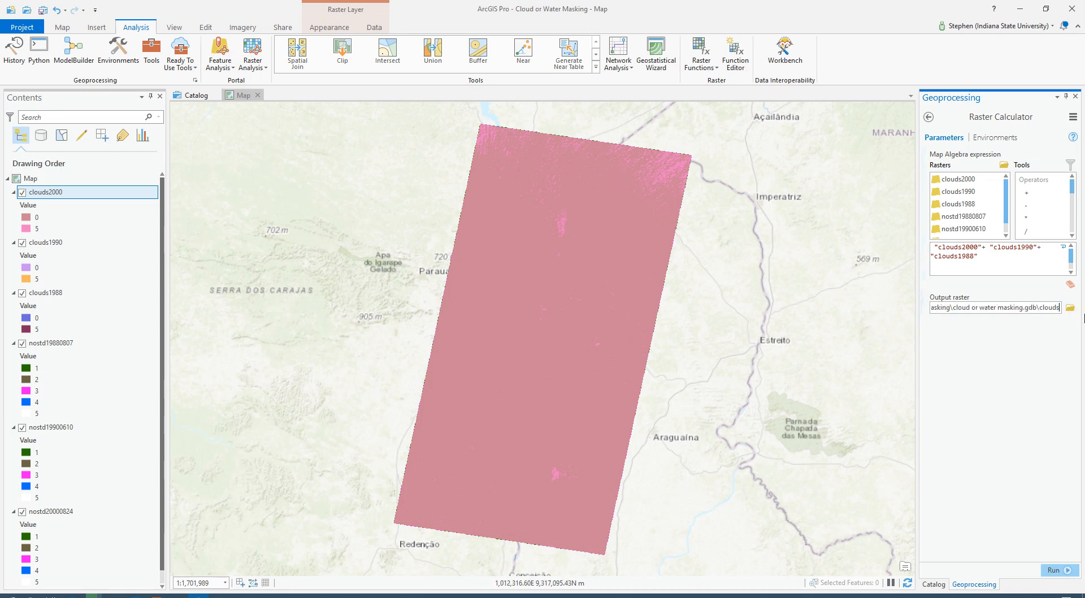
left_click(1069, 571)
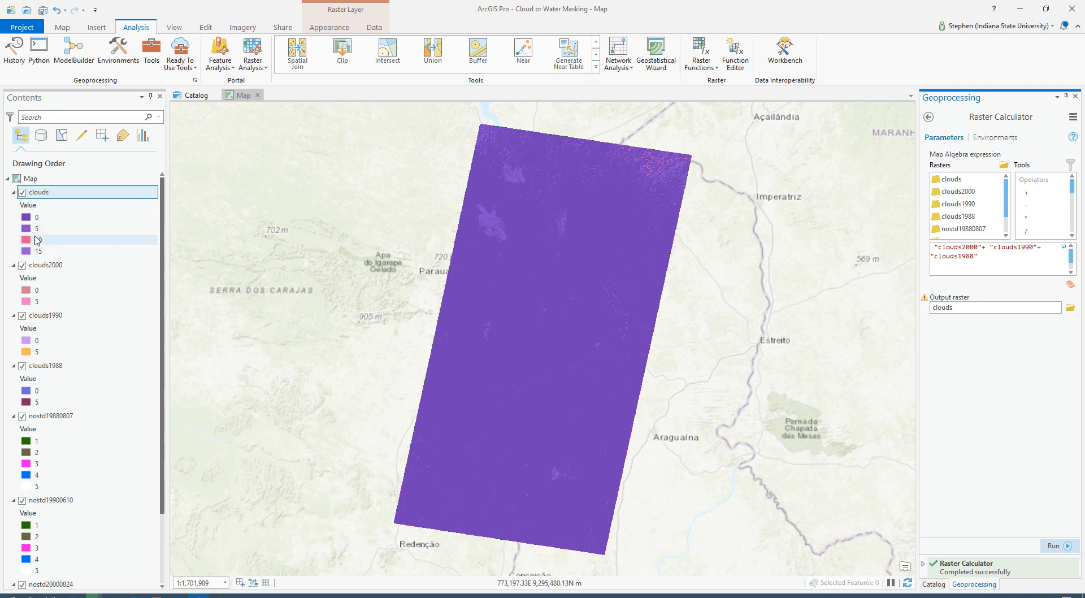
left_click(43, 199)
double_click(43, 195)
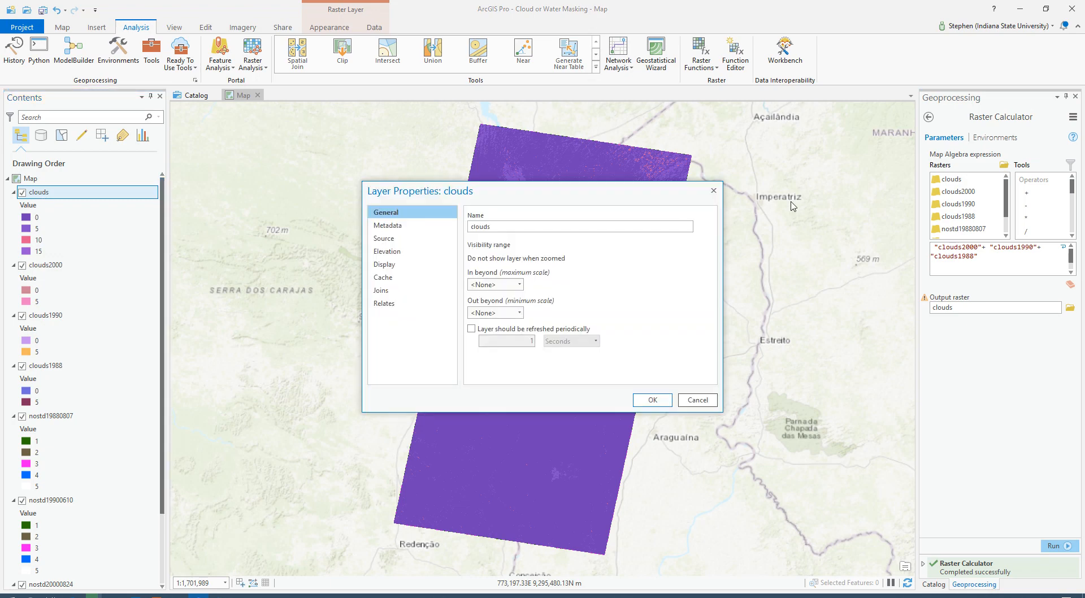
left_click(721, 184)
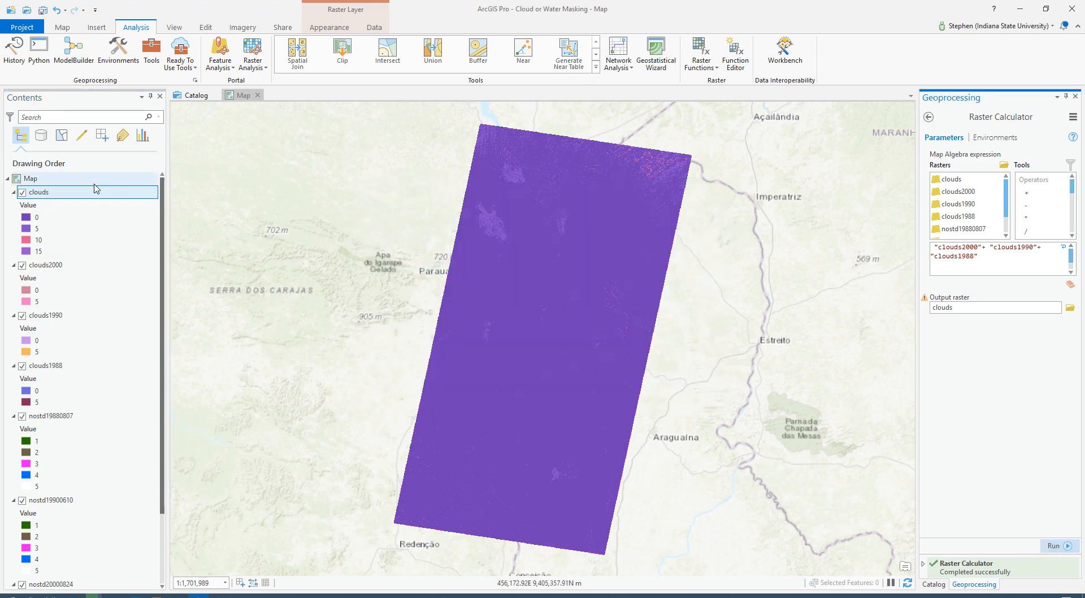
- Open the symbology settings of the clouds layer
right_click(79, 193)
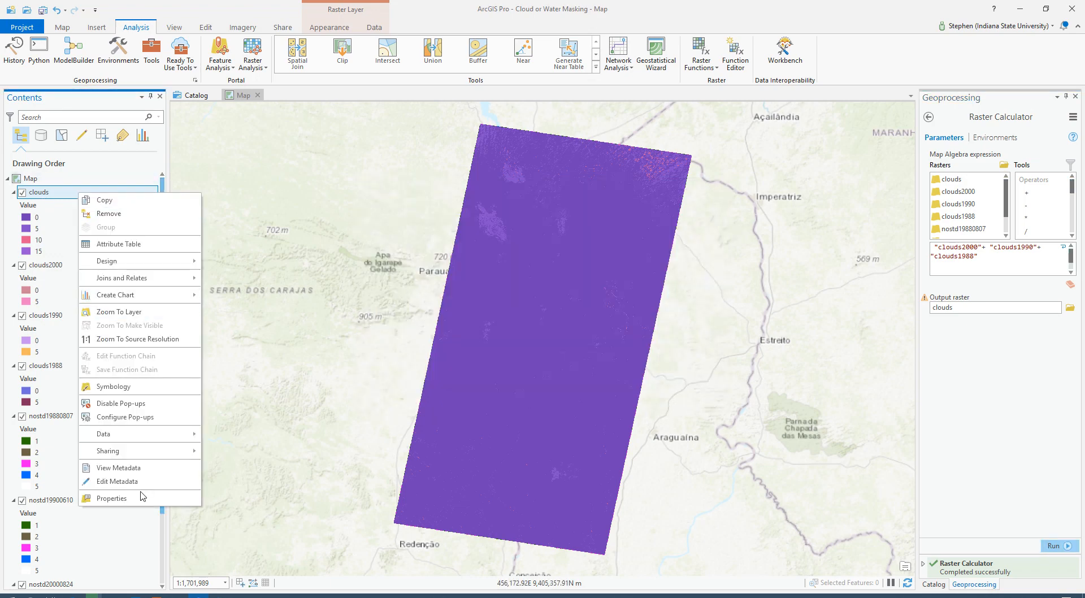
left_click(157, 388)
left_click(1039, 213)
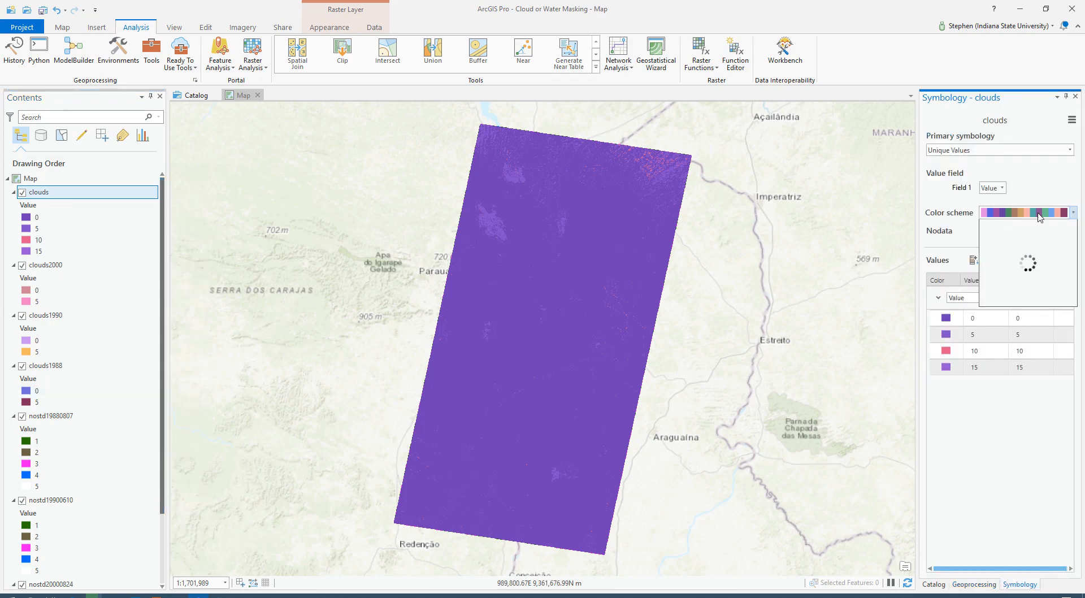
- Try Stretch symbology on the clouds layer with its background value displayed and a green-yellow-orange color scheme, followed by Discrete symbology
left_click(1017, 151)
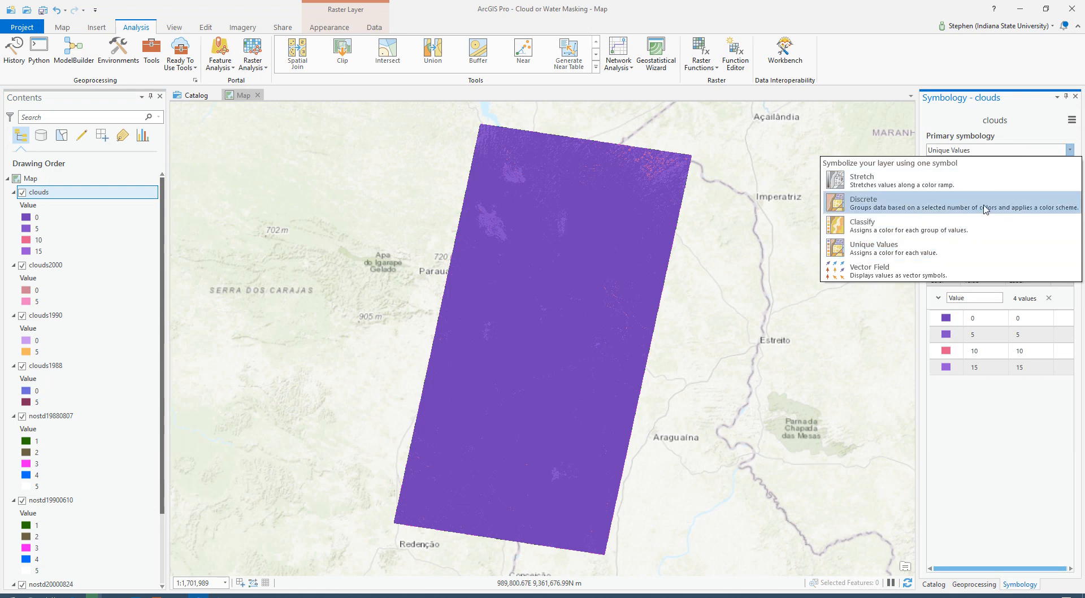
left_click(986, 188)
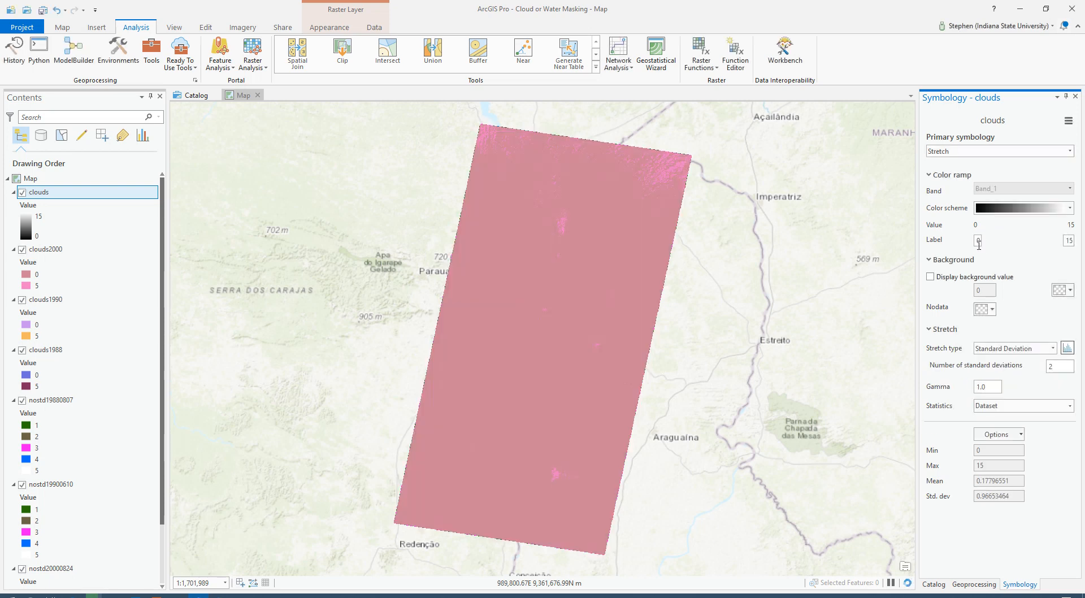
left_click(967, 276)
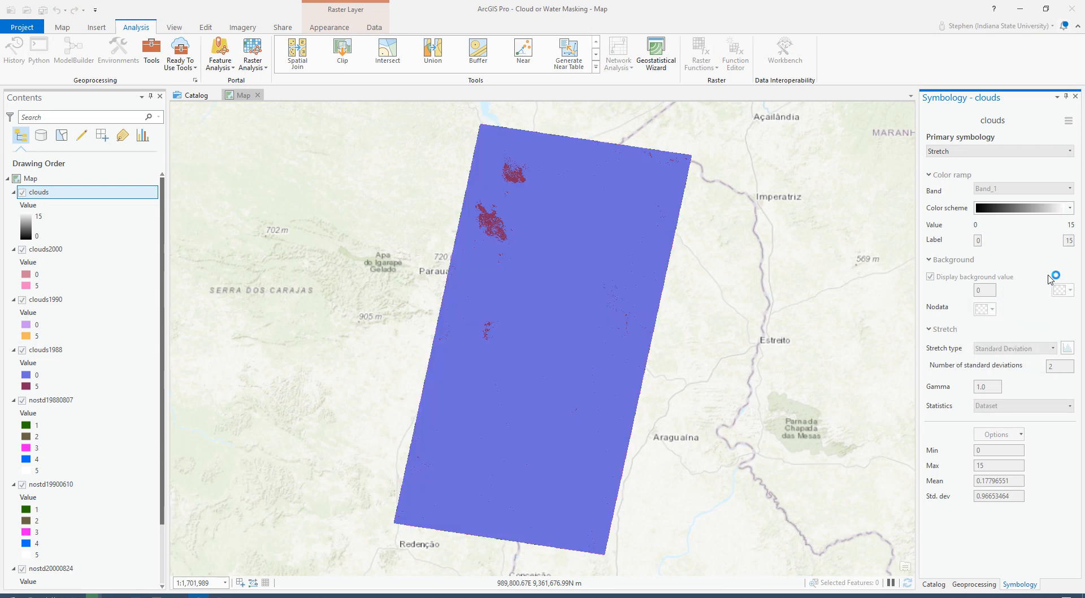
left_click(1033, 213)
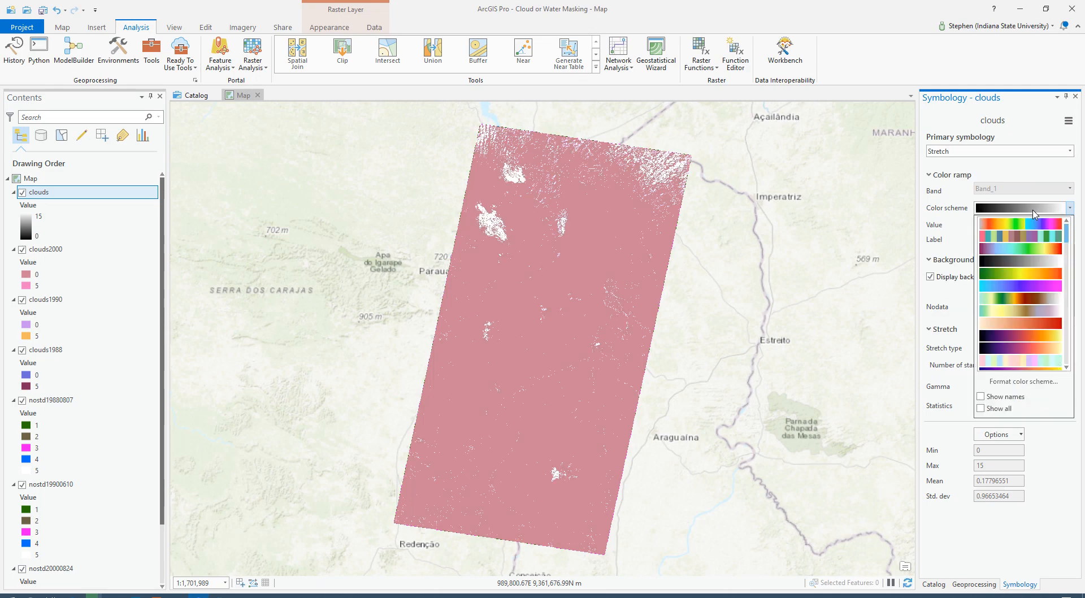
left_click(1026, 274)
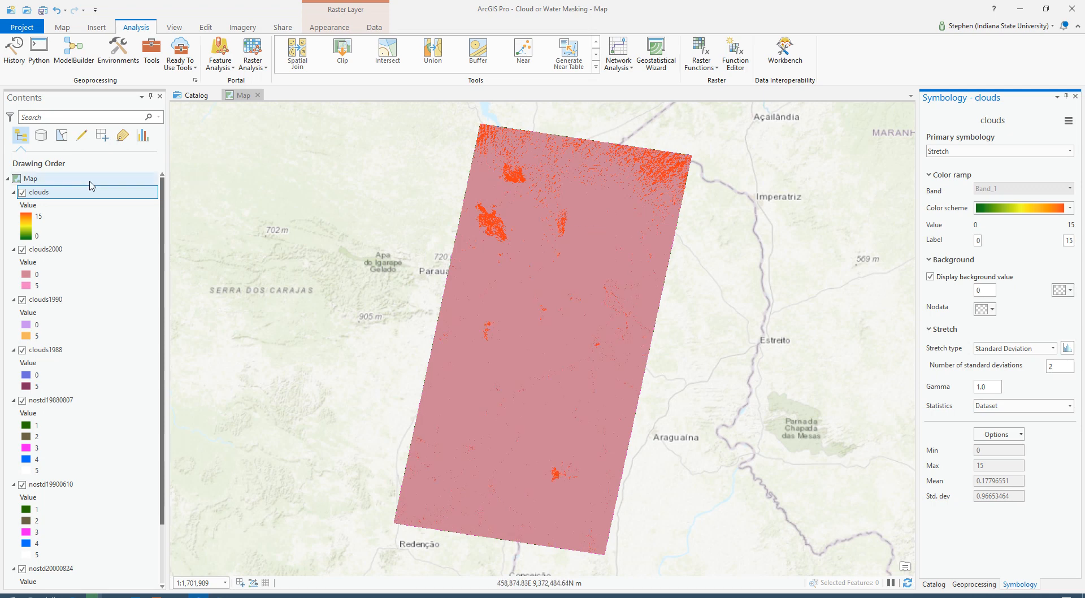
left_click(988, 151)
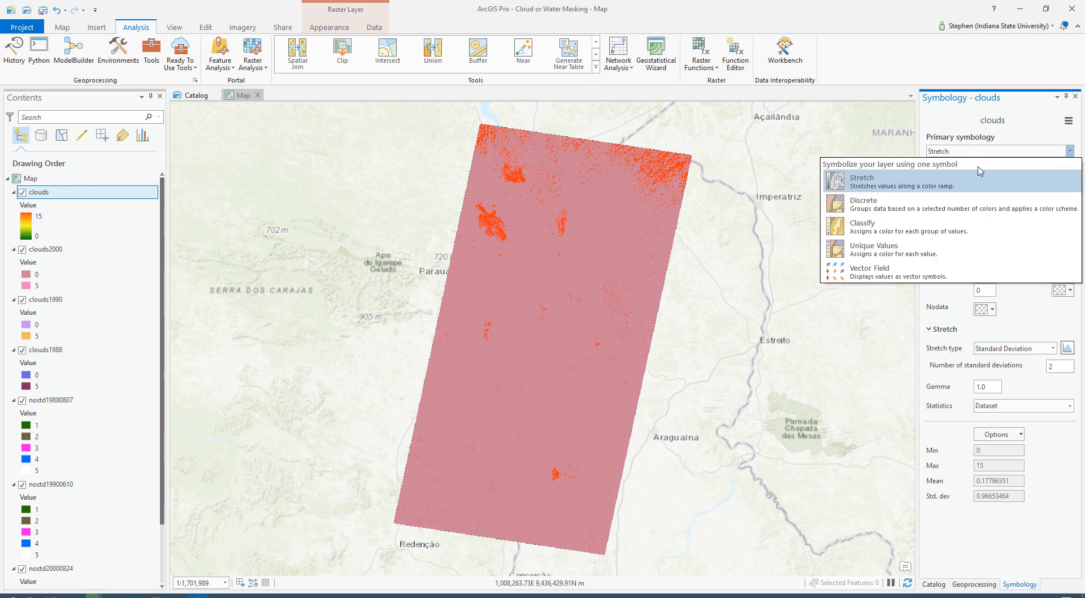
left_click(950, 206)
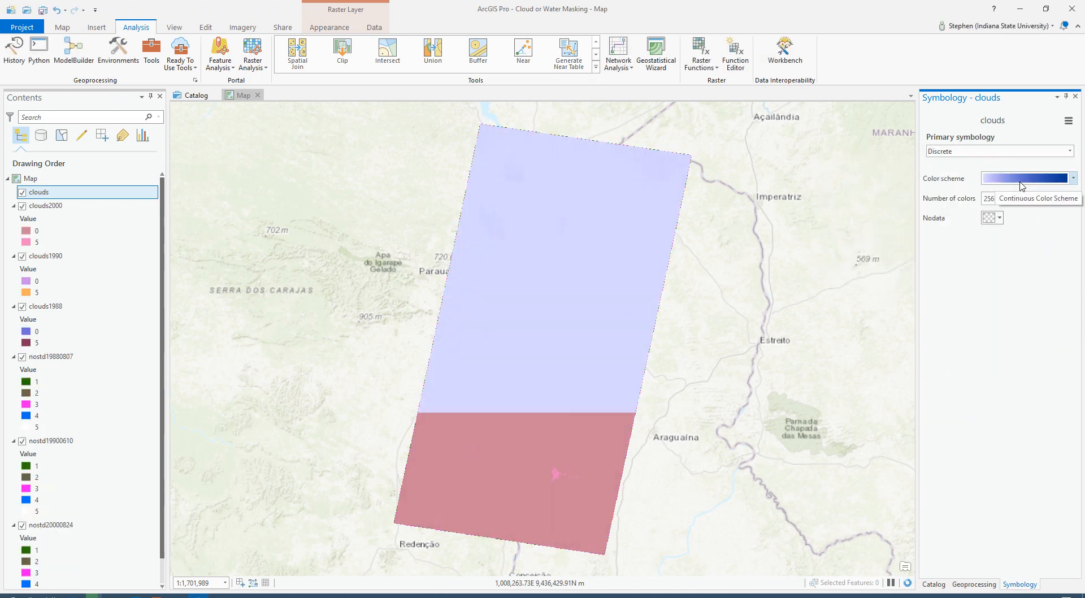
- Symbolize the clouds layer by Unique Values and give value 0 no color
left_click(1014, 150)
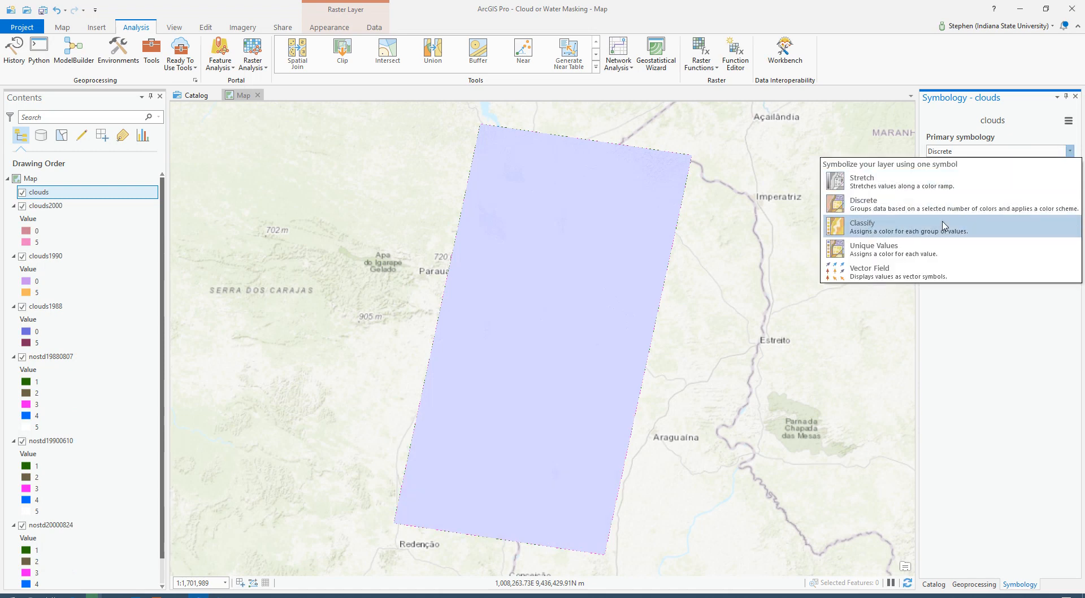
left_click(937, 254)
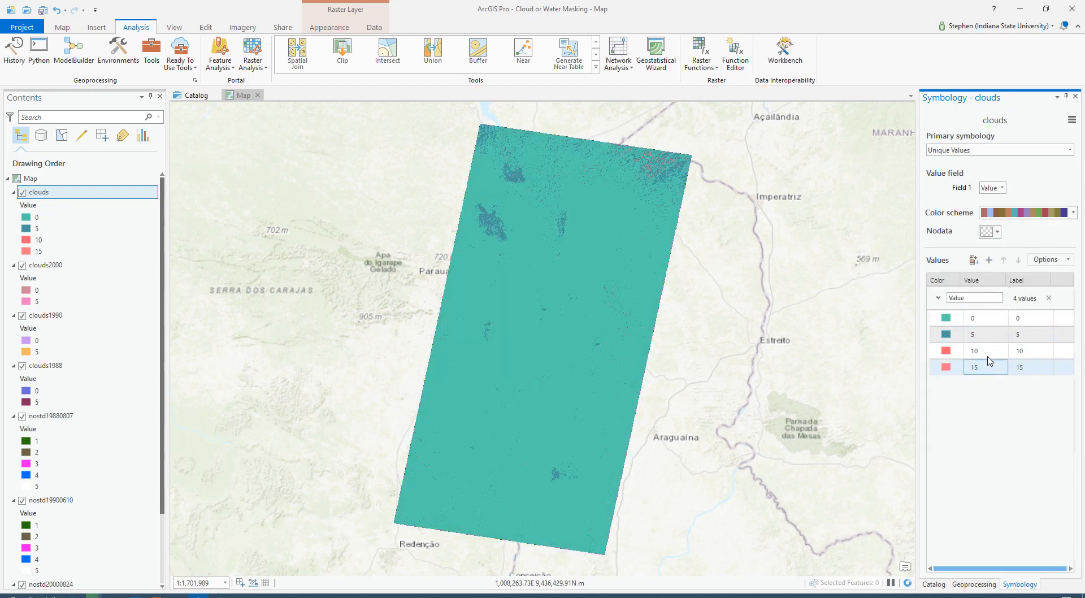
left_click(948, 320)
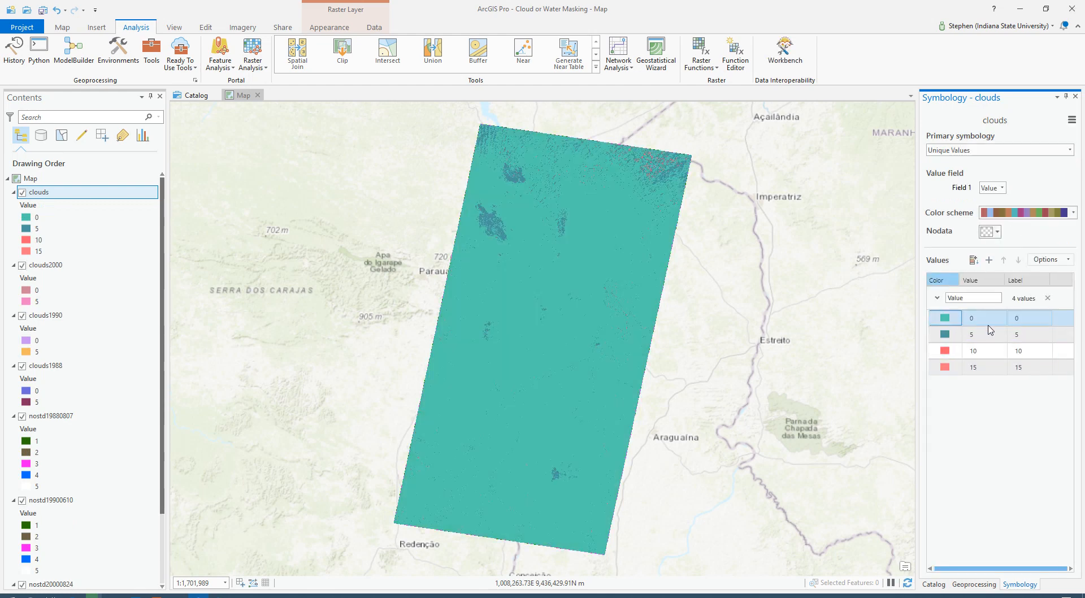
left_click(963, 276)
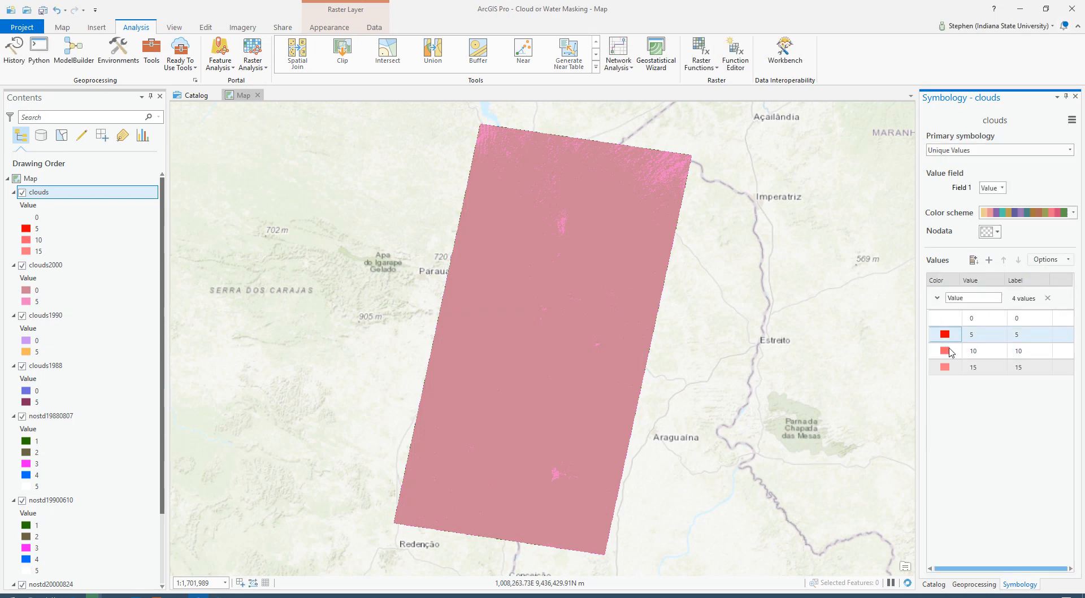
- Color value 5 of the clouds layer light pink and value 10 muted brick red
left_click(949, 350)
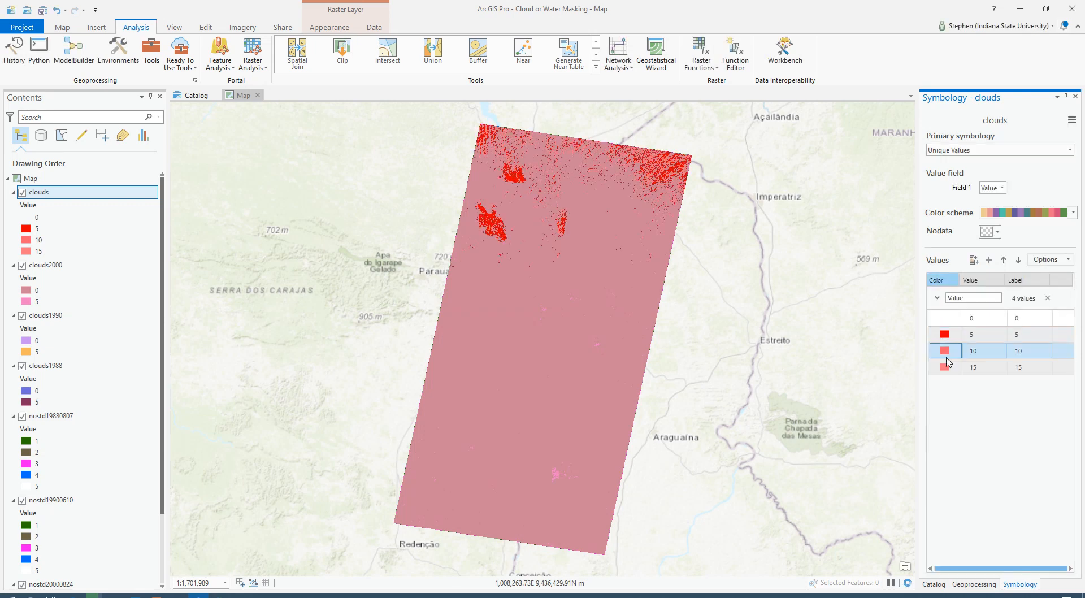
left_click(949, 338)
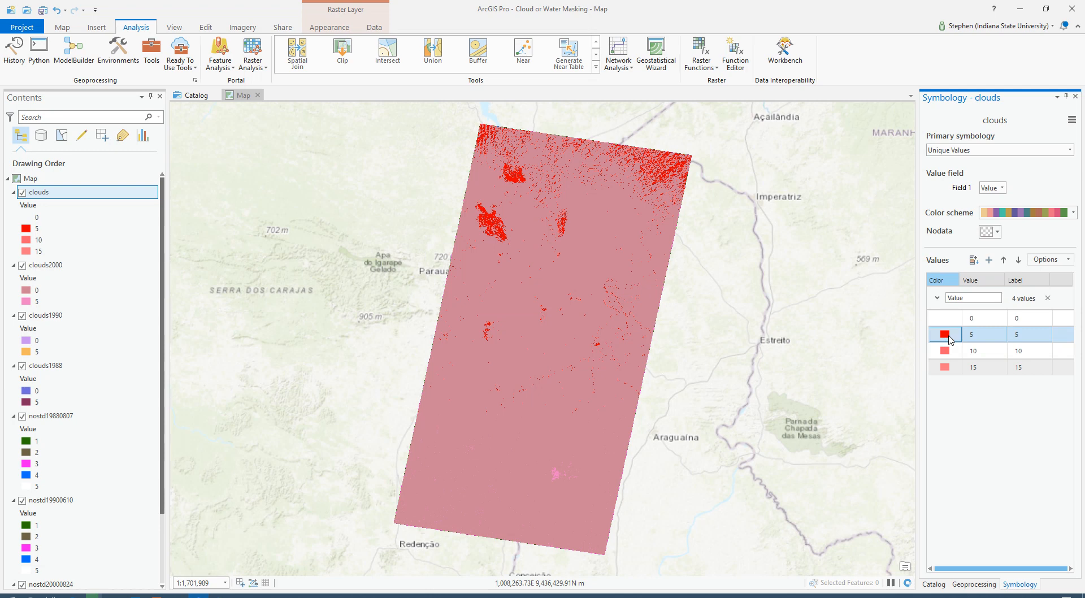
left_click(950, 338)
left_click(948, 308)
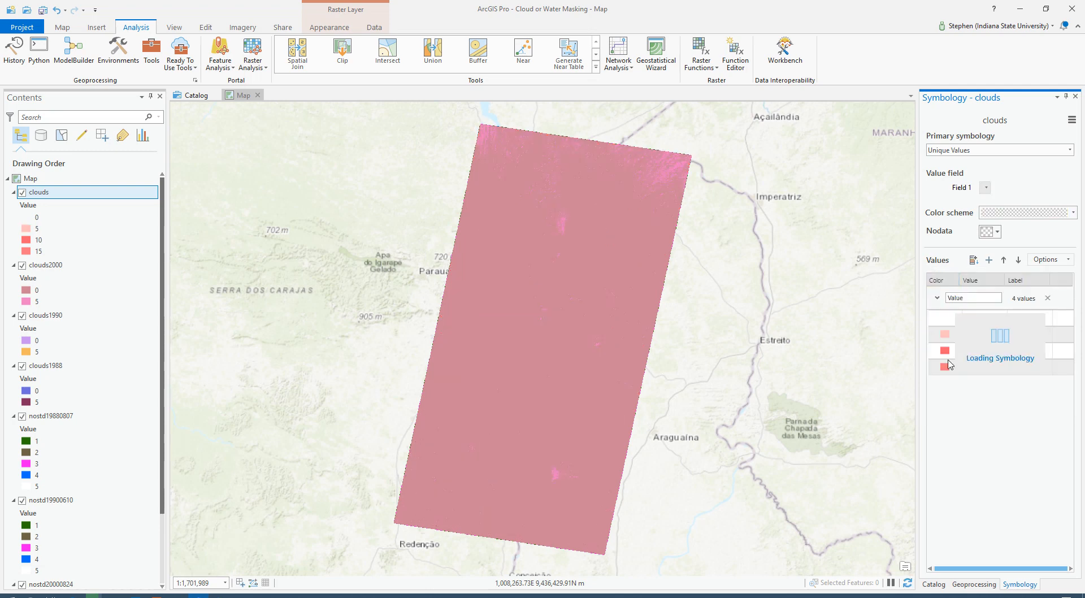
left_click(947, 351)
left_click(945, 351)
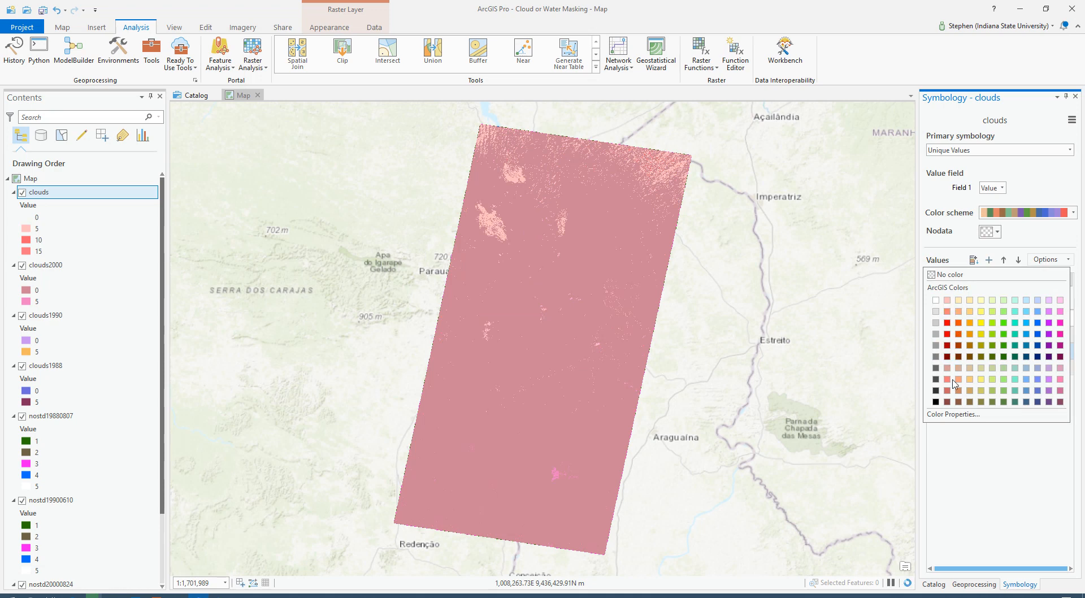
left_click(947, 391)
- Color value 15 of the clouds layer bright red
left_click(947, 368)
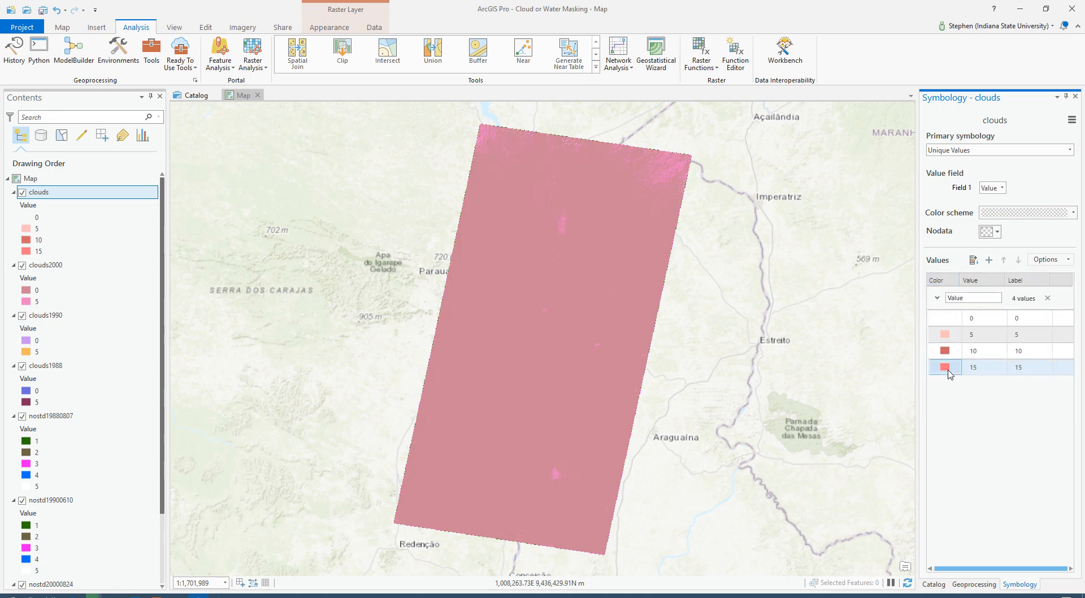
left_click(945, 367)
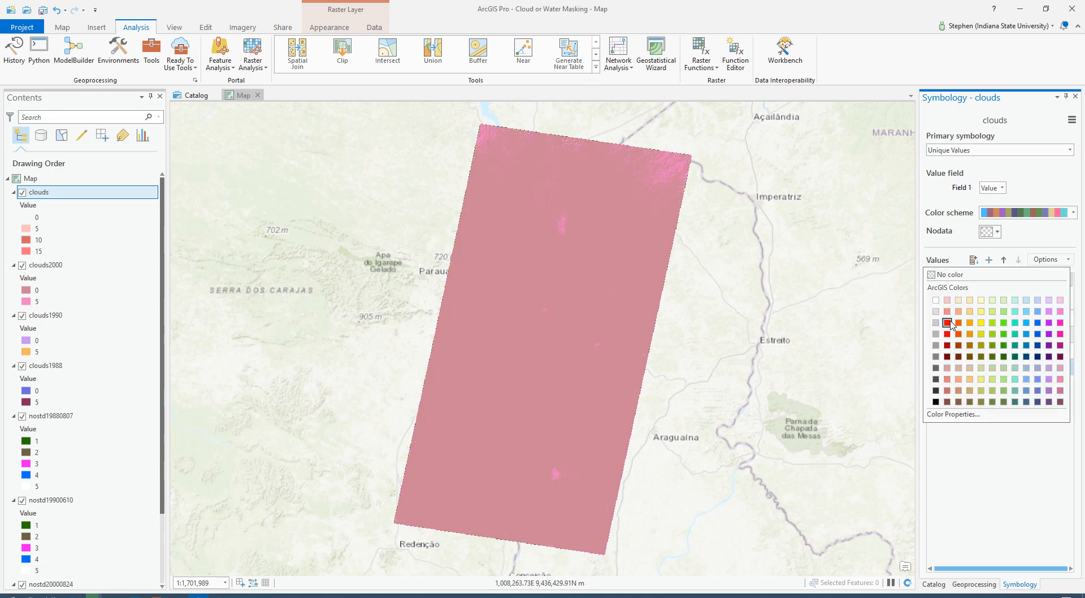
left_click(947, 390)
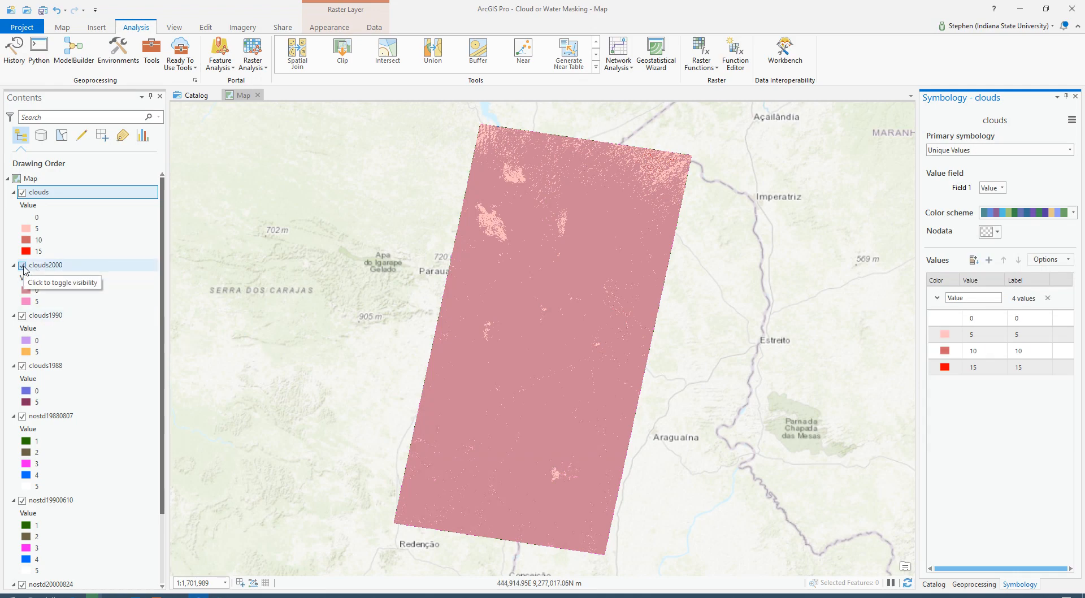
- Hide the clouds2000, clouds1990 and clouds1988 layers so the clouds layer overlays the classified images
left_click(23, 266)
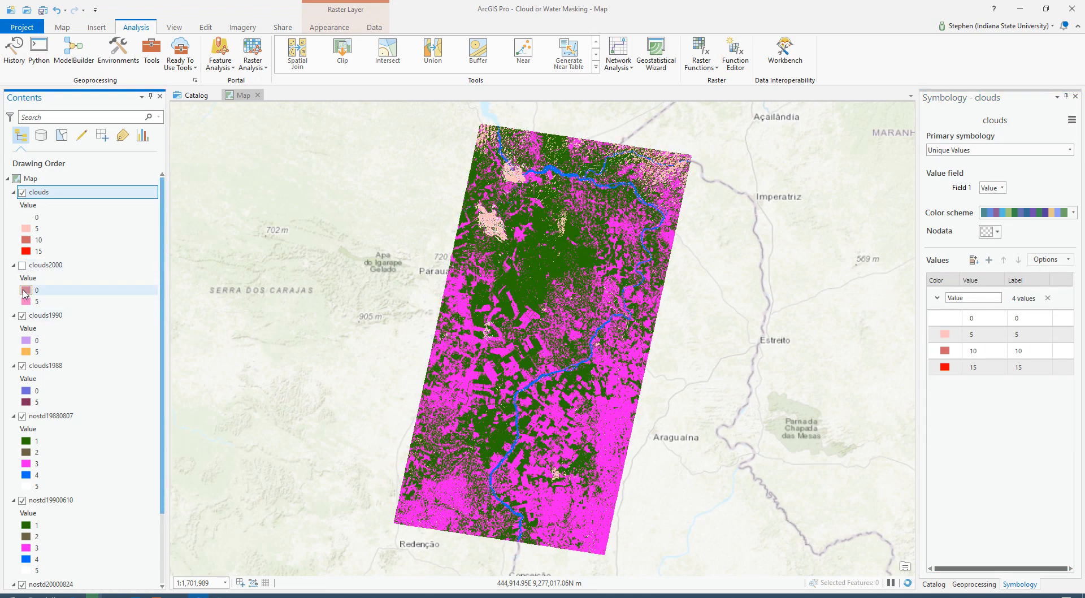
left_click(22, 316)
left_click(45, 366)
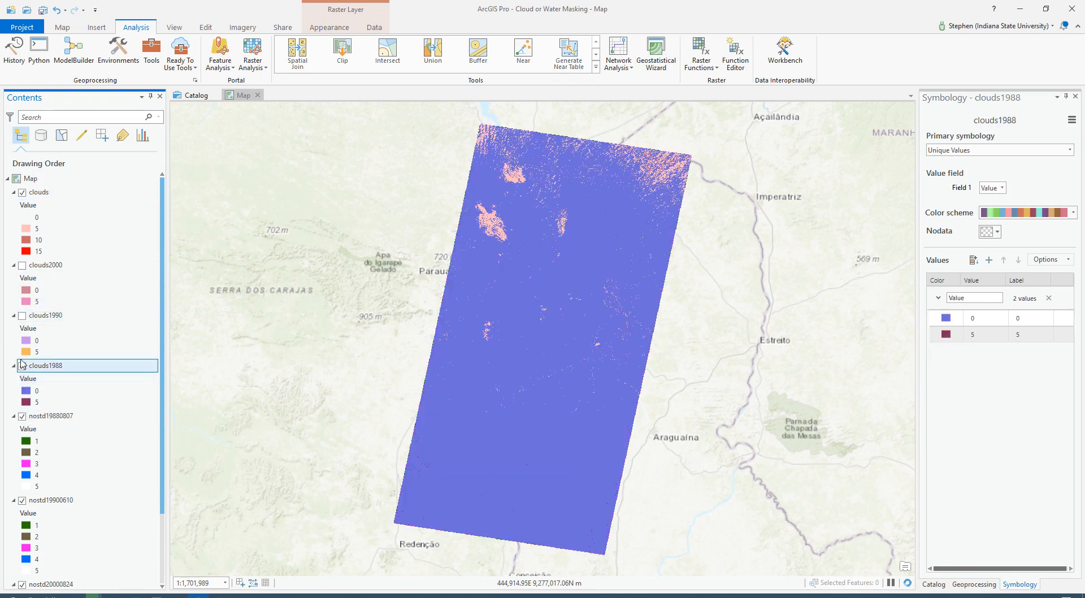
left_click(22, 366)
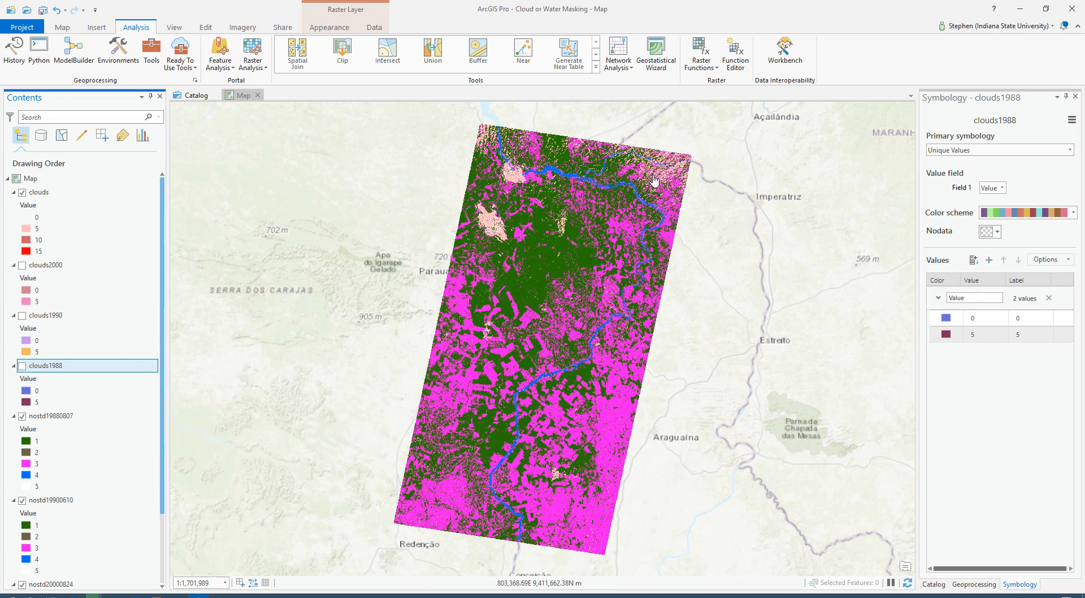
- Collapse the legends of the clouds1988, clouds1990 and clouds2000 layers
left_click(17, 418)
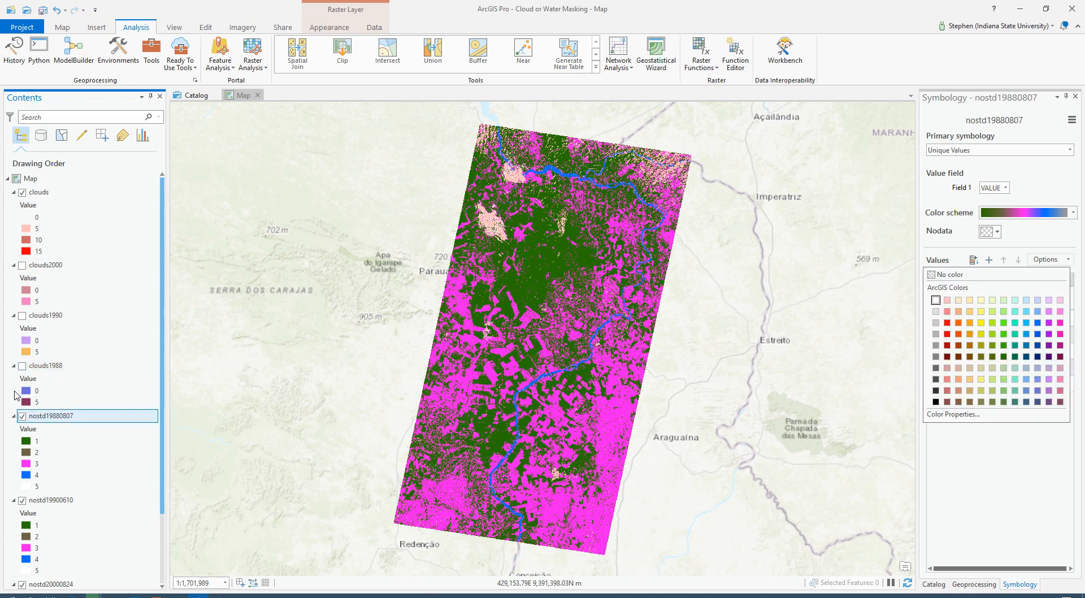
left_click(14, 366)
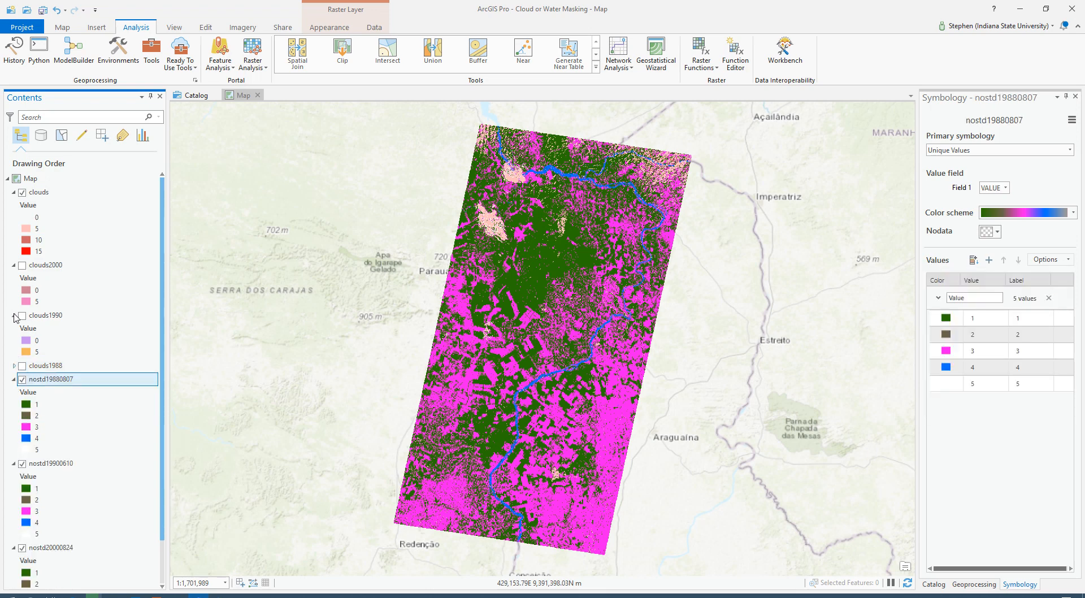
left_click(13, 314)
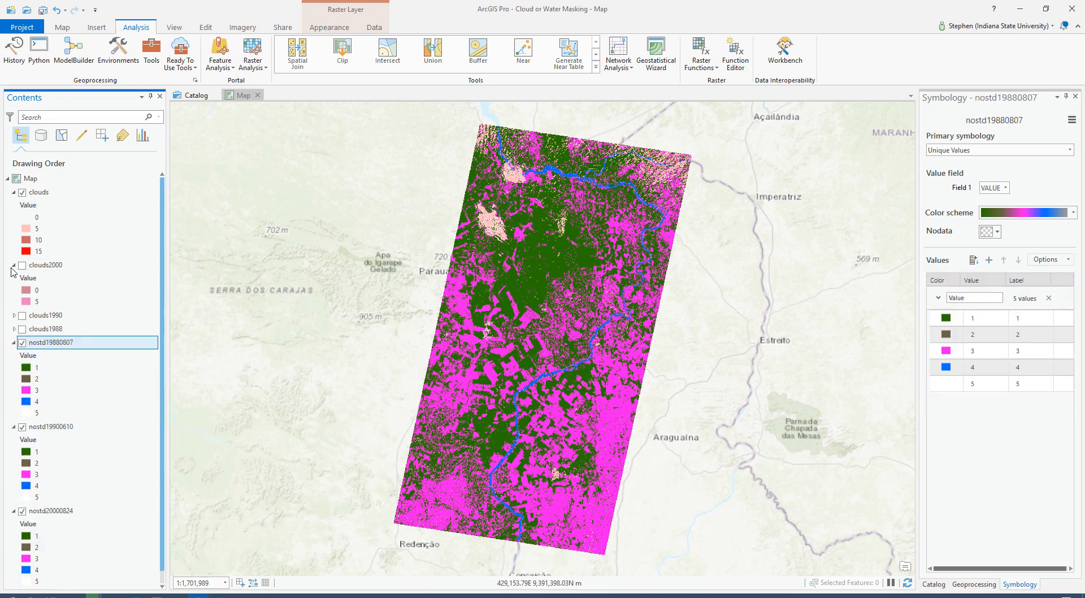
left_click(14, 266)
left_click(14, 264)
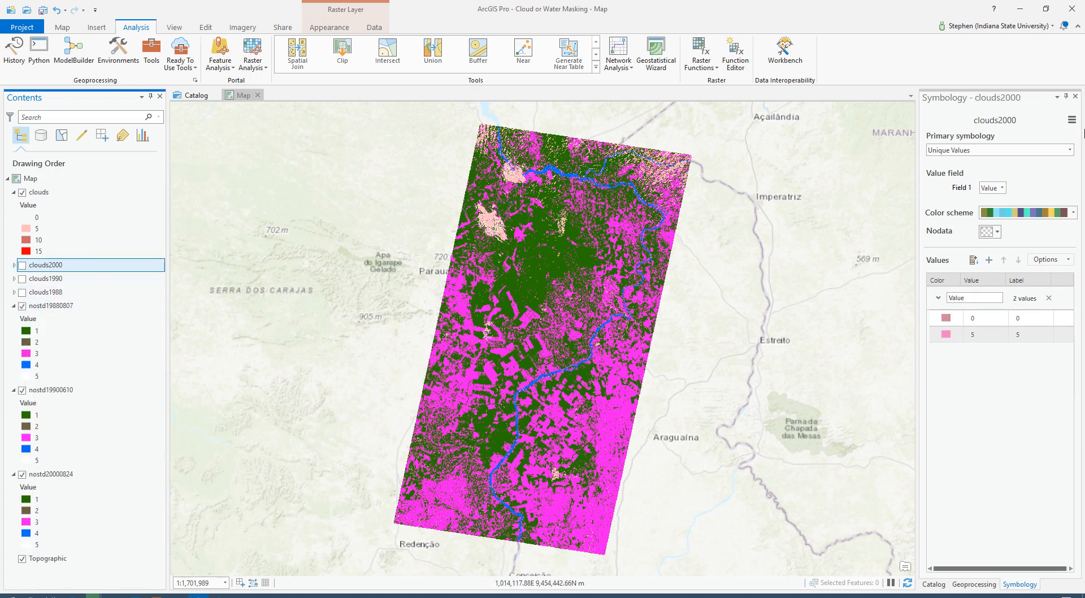
- Find and open the Spatial Analyst Reclassify tool, with clouds as the input raster
left_click(152, 49)
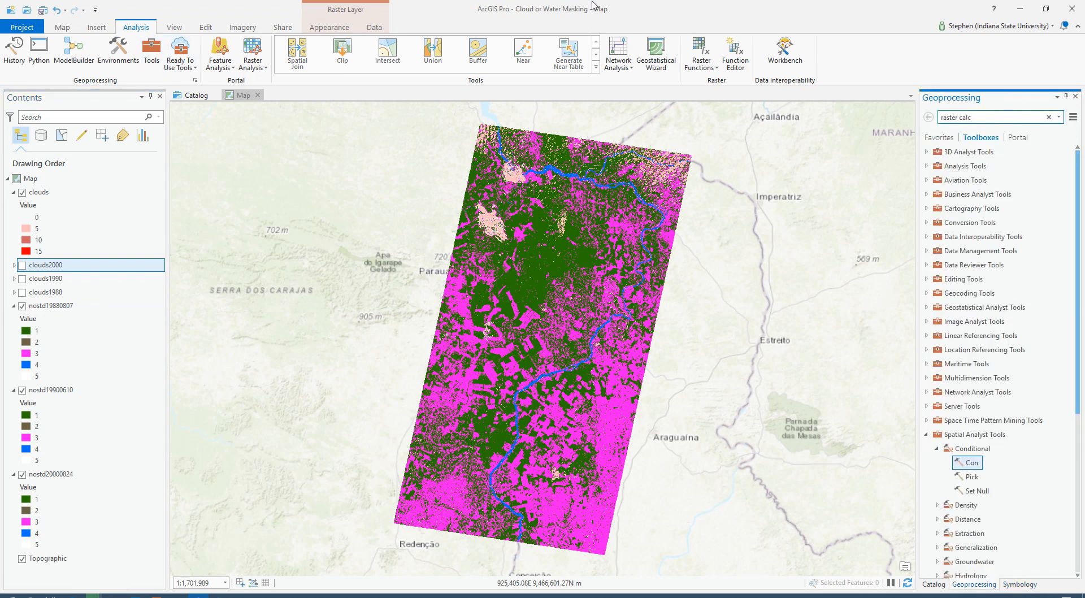
left_click(986, 119)
type("re")
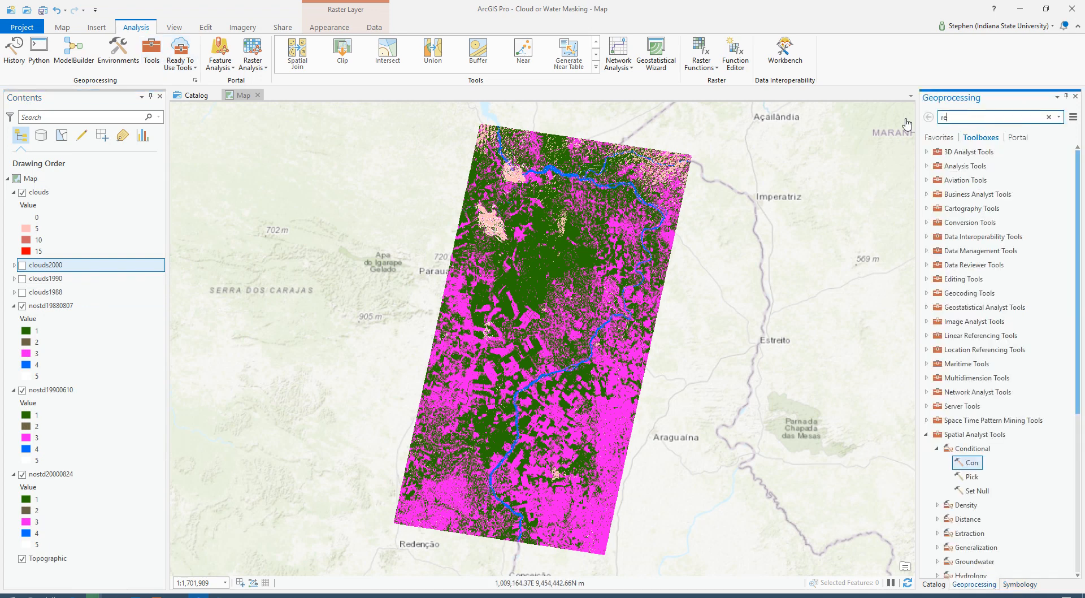
type("class")
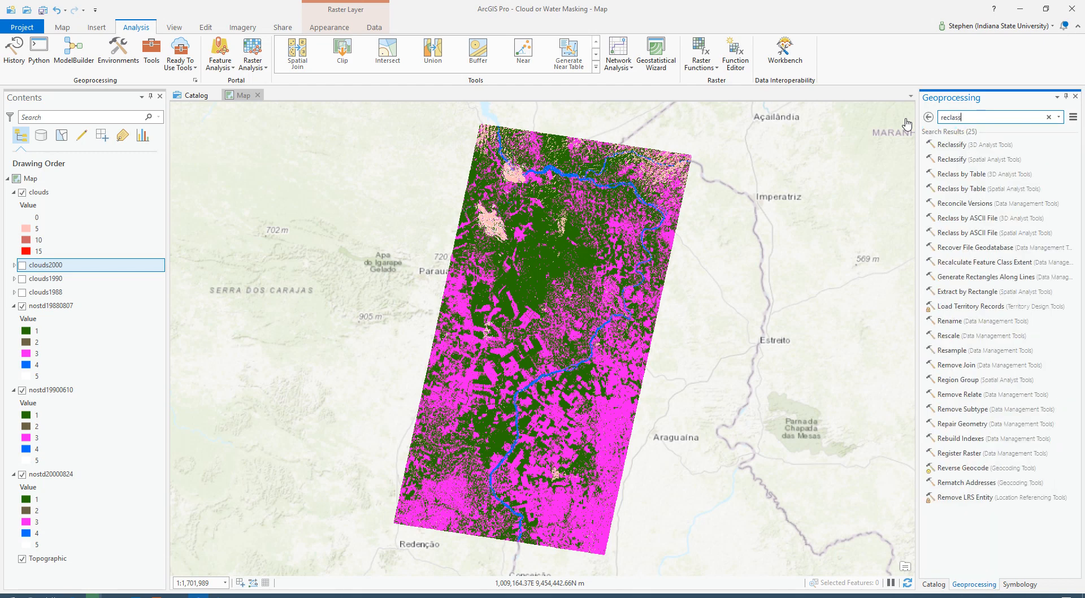
type("ify")
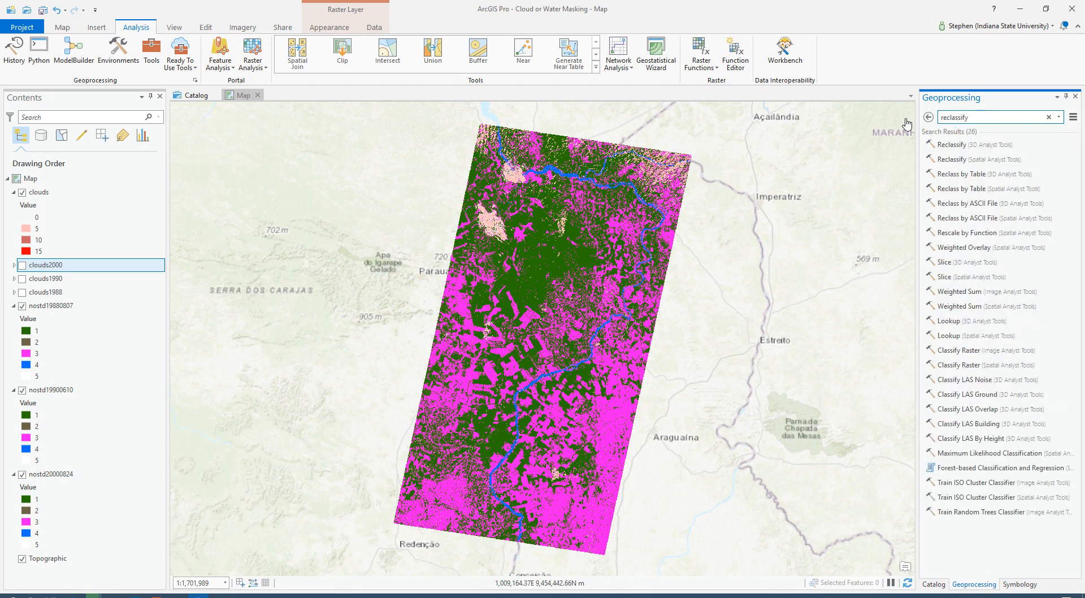
left_click(948, 163)
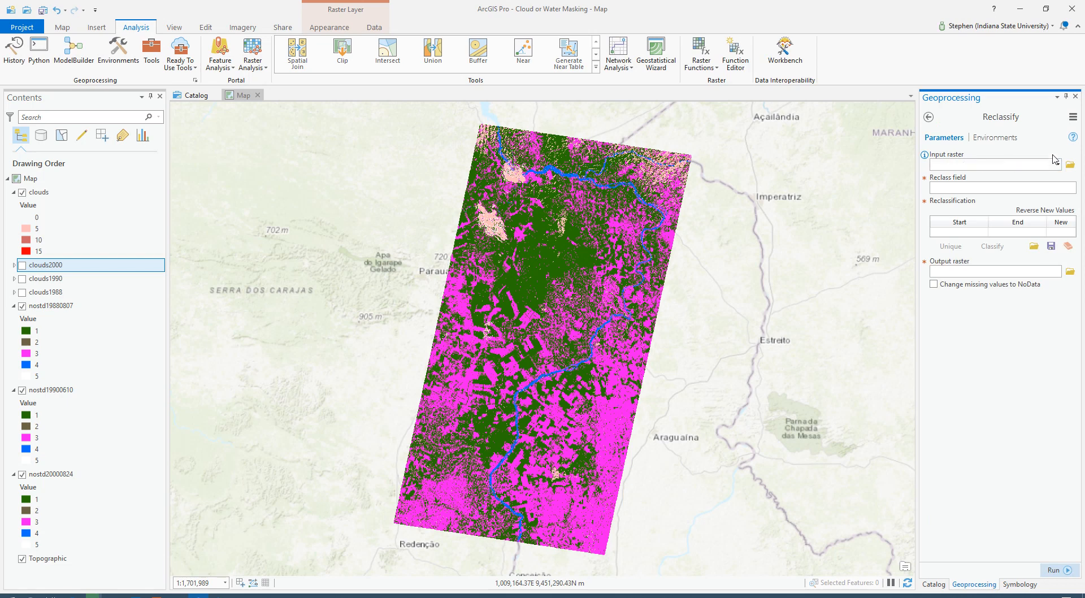
left_click(1058, 165)
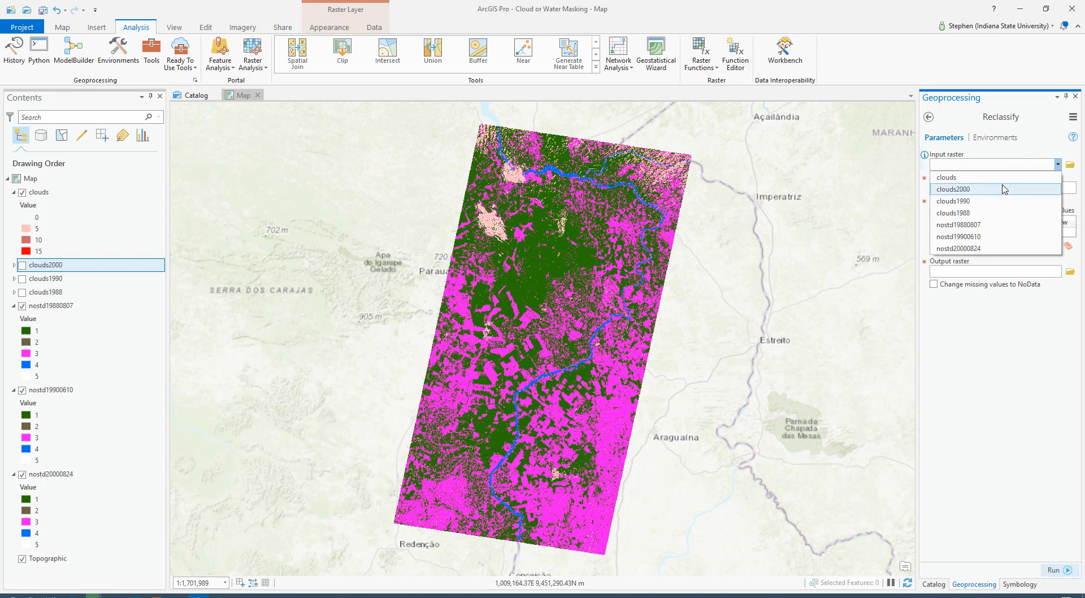
left_click(1002, 178)
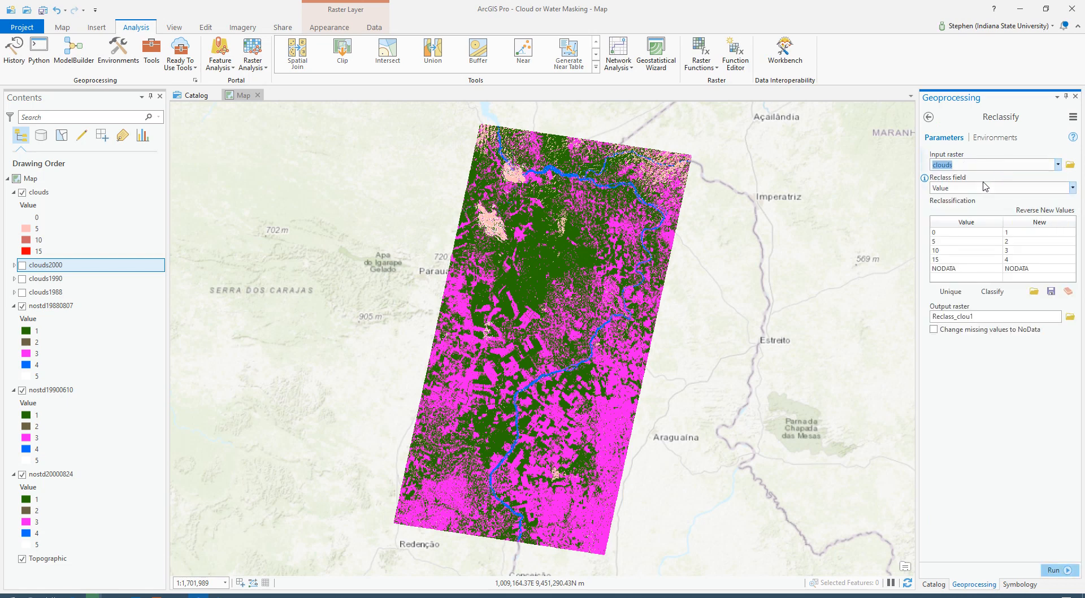
- Set the reclassification so value 0 becomes 0 and values 5, 10 and 15 all become 5
left_click(1018, 240)
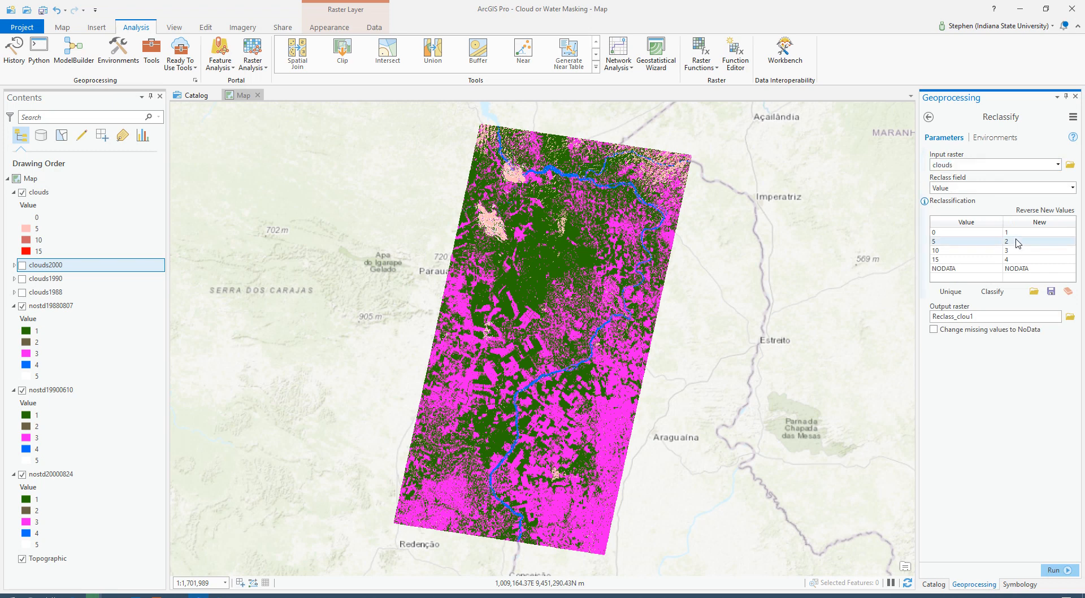
left_click(1011, 233)
left_click(1010, 232)
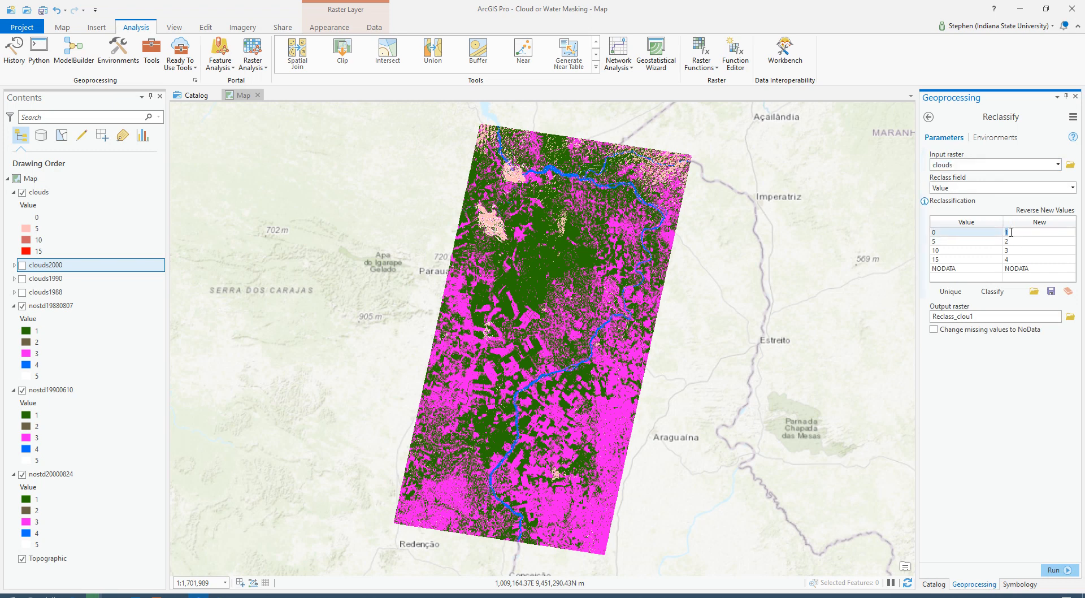
type("0")
left_click(1024, 242)
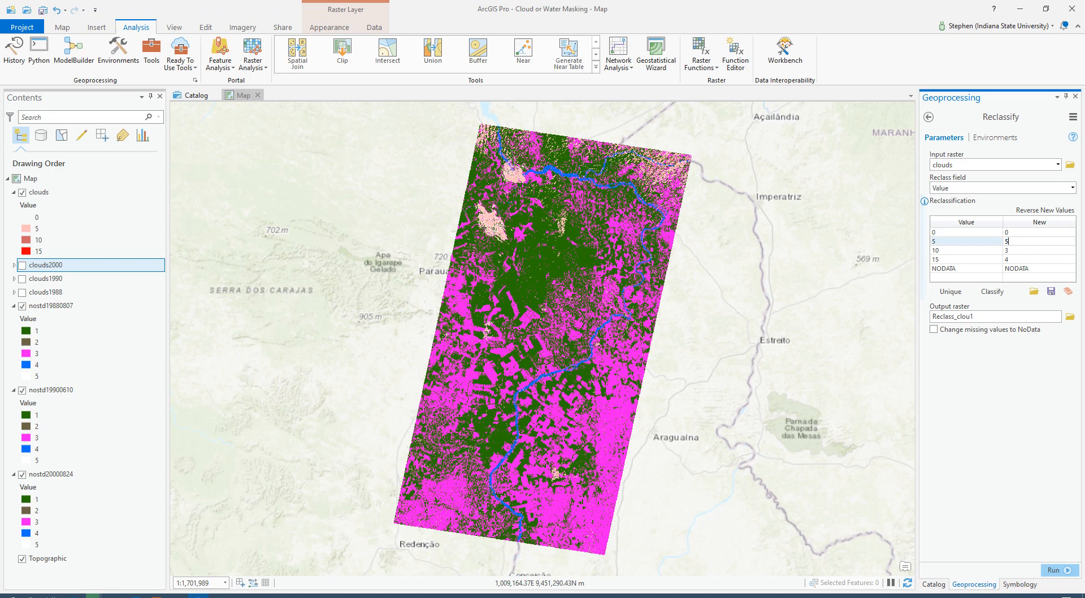
type("5")
left_click(1012, 250)
left_click(1033, 249)
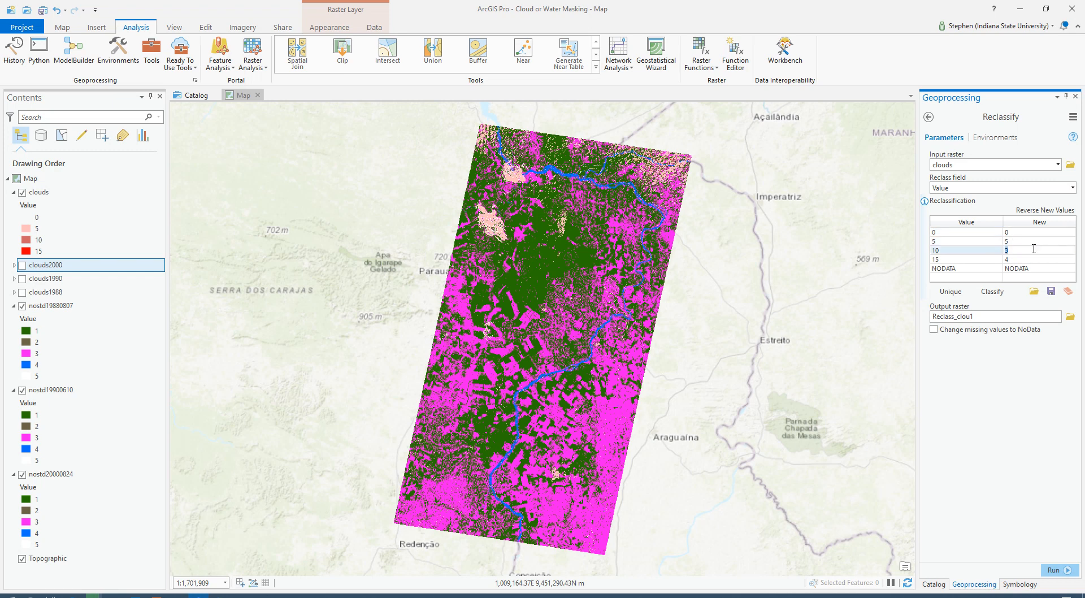
type("5")
left_click(1008, 259)
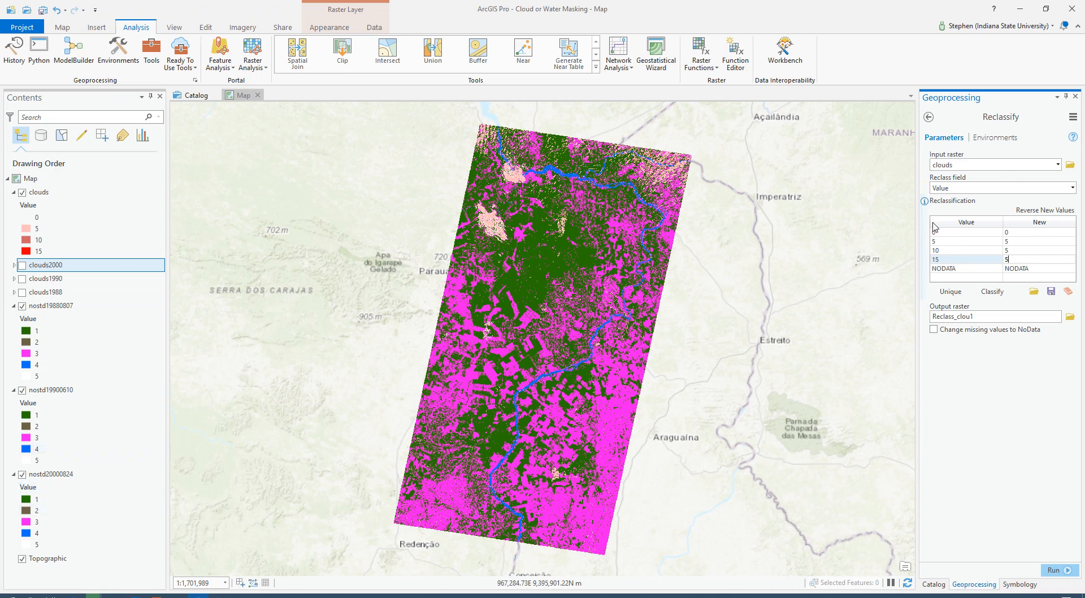
- Name the output raster cloudsfinal in the project geodatabase and run the reclassification
left_click(976, 320)
left_click(1027, 317)
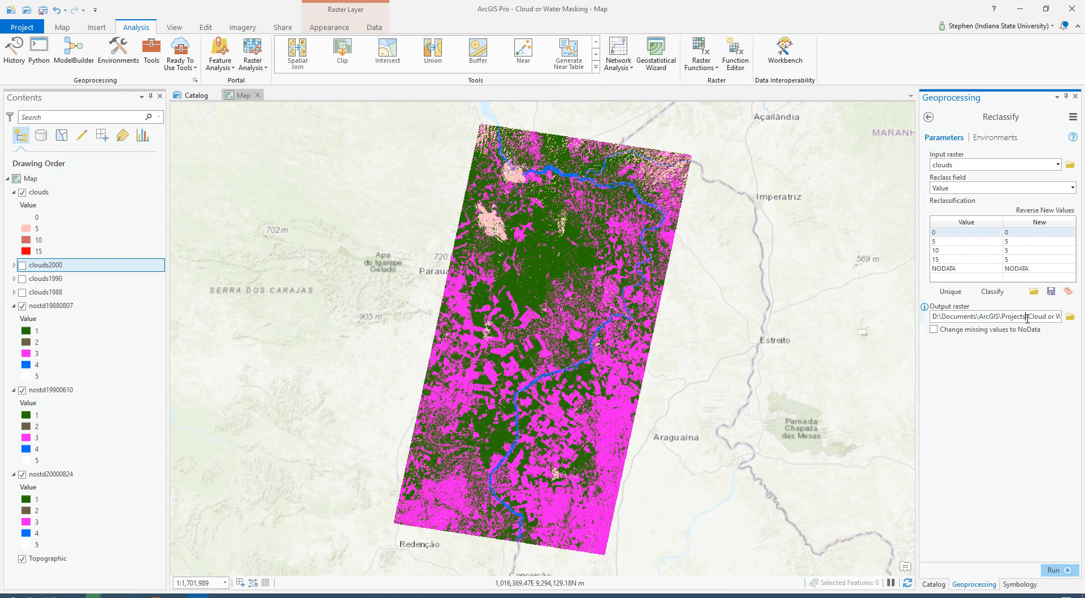
key("End")
key("BackSpace")
key("BackSpace")
key("BackSpace")
key("BackSpace")
key("BackSpace")
key("BackSpace")
key("BackSpace")
key("BackSpace")
key("BackSpace")
key("BackSpace")
key("BackSpace")
key("BackSpace")
key("BackSpace")
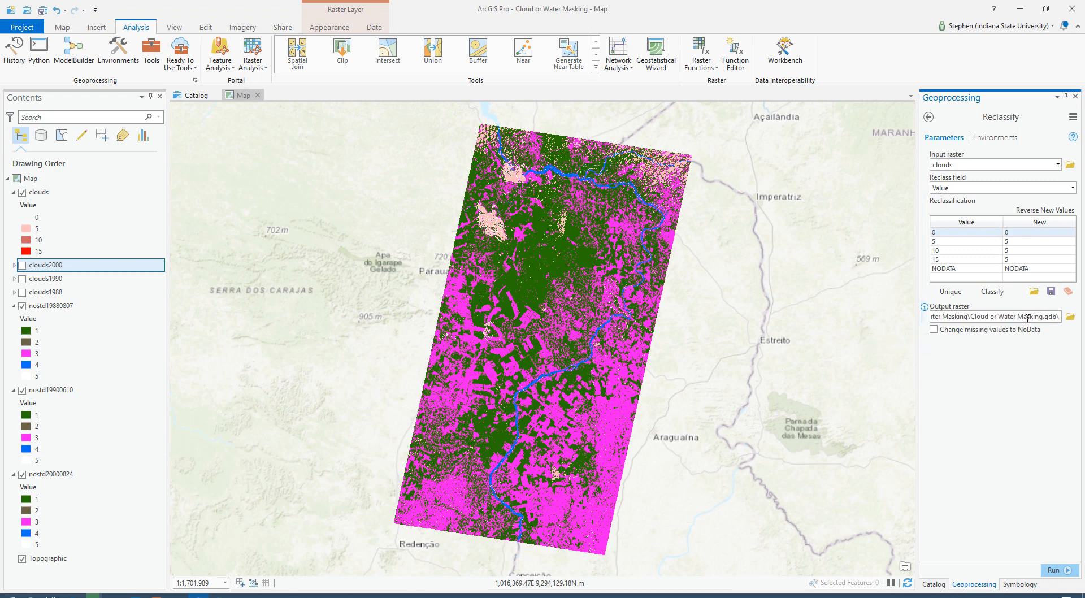
type("cloudsfinal")
left_click(1051, 570)
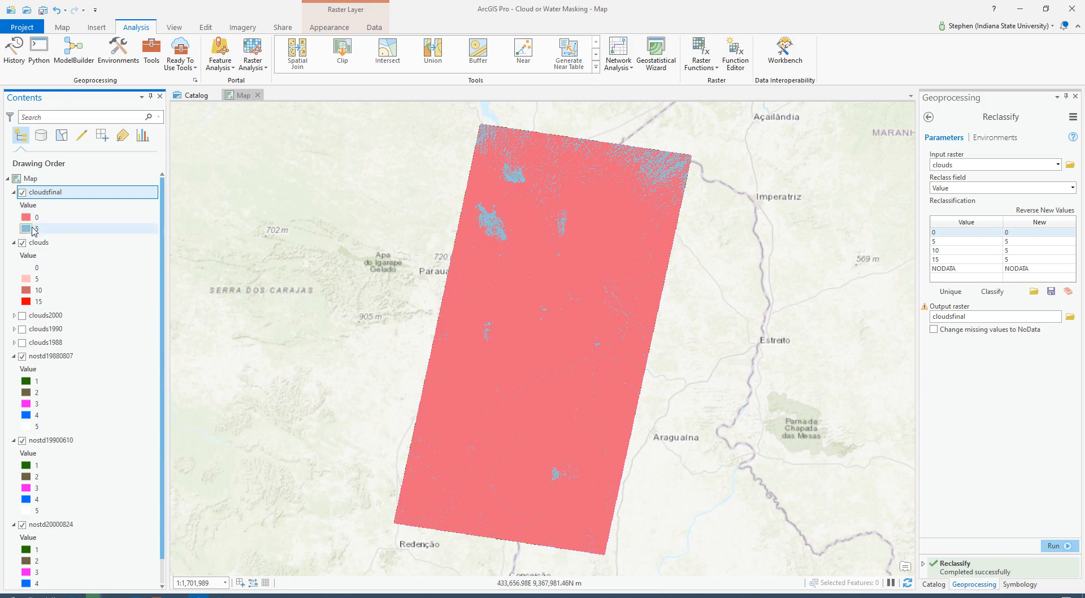
- Open the Spatial Analyst Con tool, with cloudsfinal as the input conditional raster
left_click(928, 116)
double_click(975, 118)
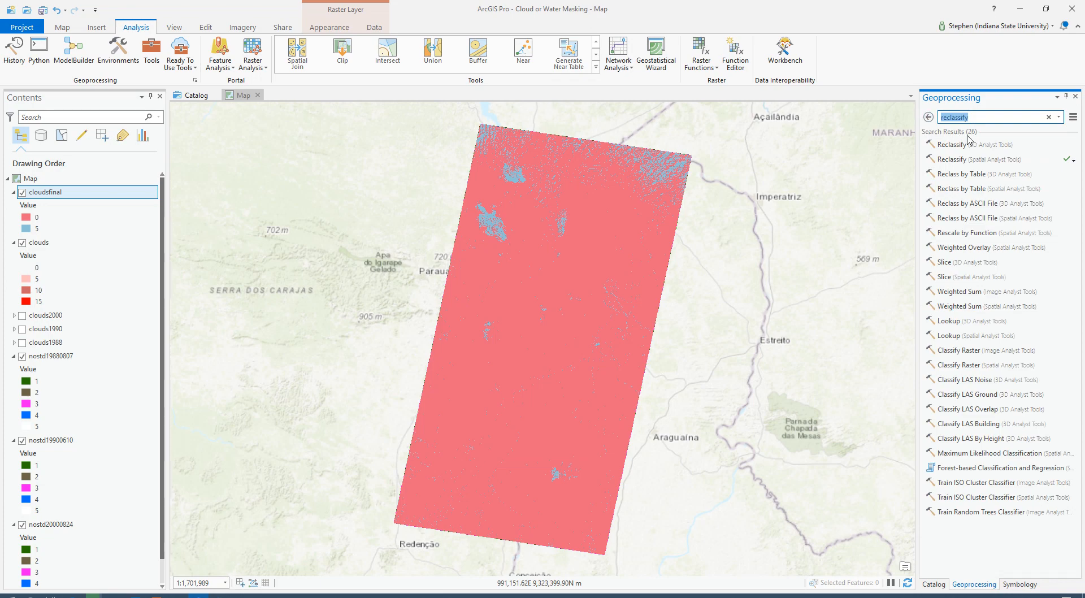
type("con")
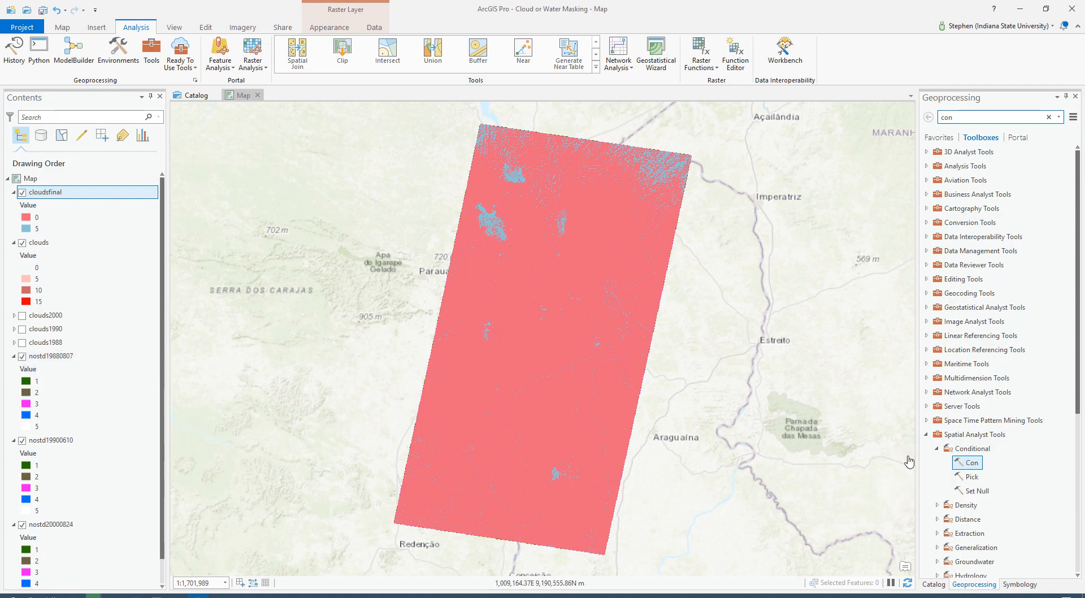
double_click(968, 463)
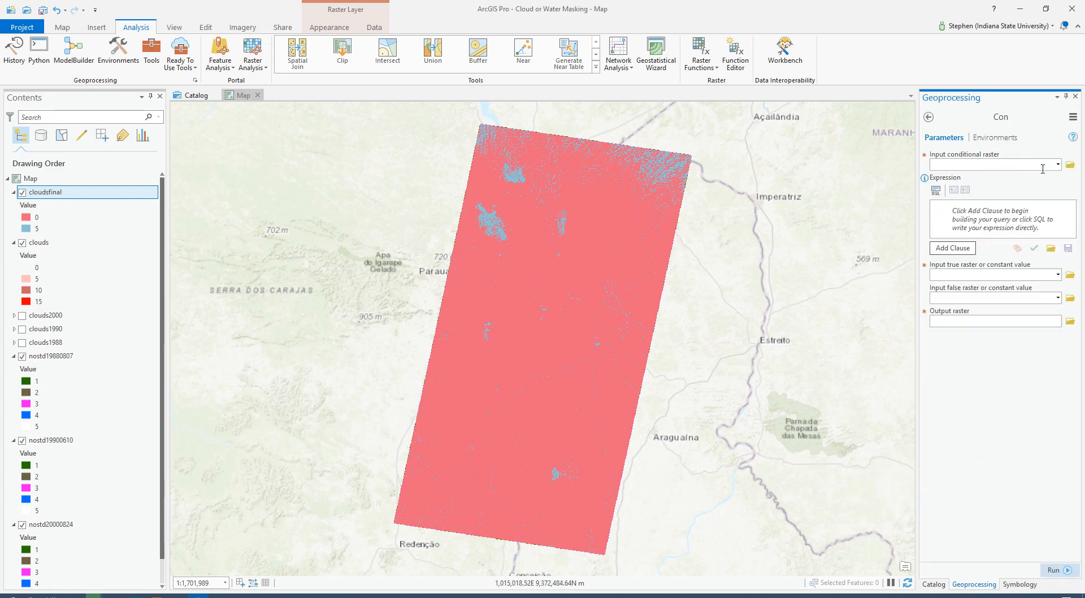
left_click(1057, 164)
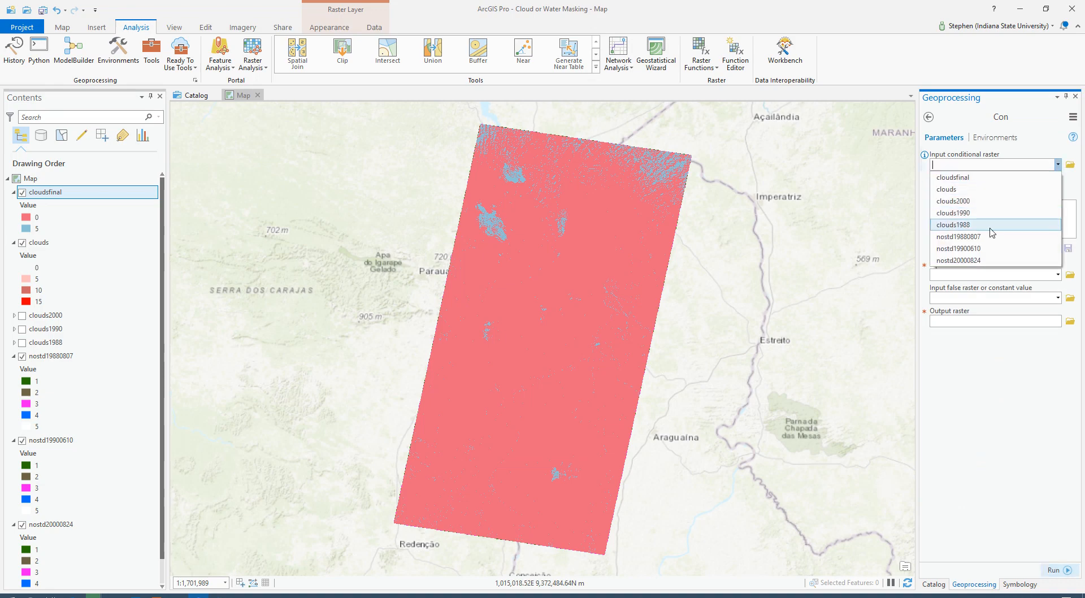
left_click(995, 178)
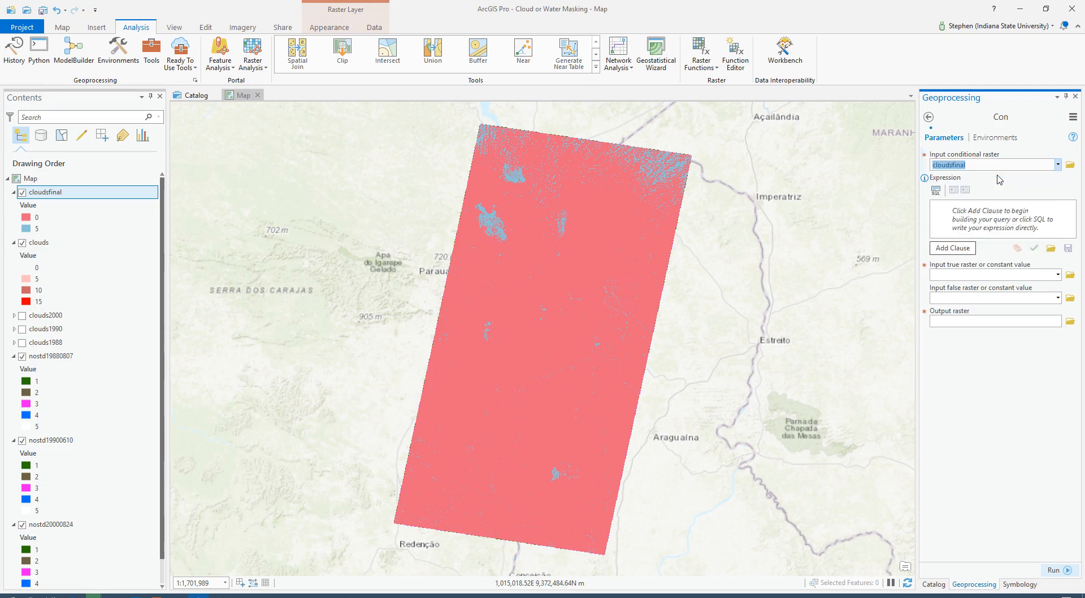
- Add the clause "Value is Equal to 5" to the Con expression
left_click(964, 254)
left_click(881, 231)
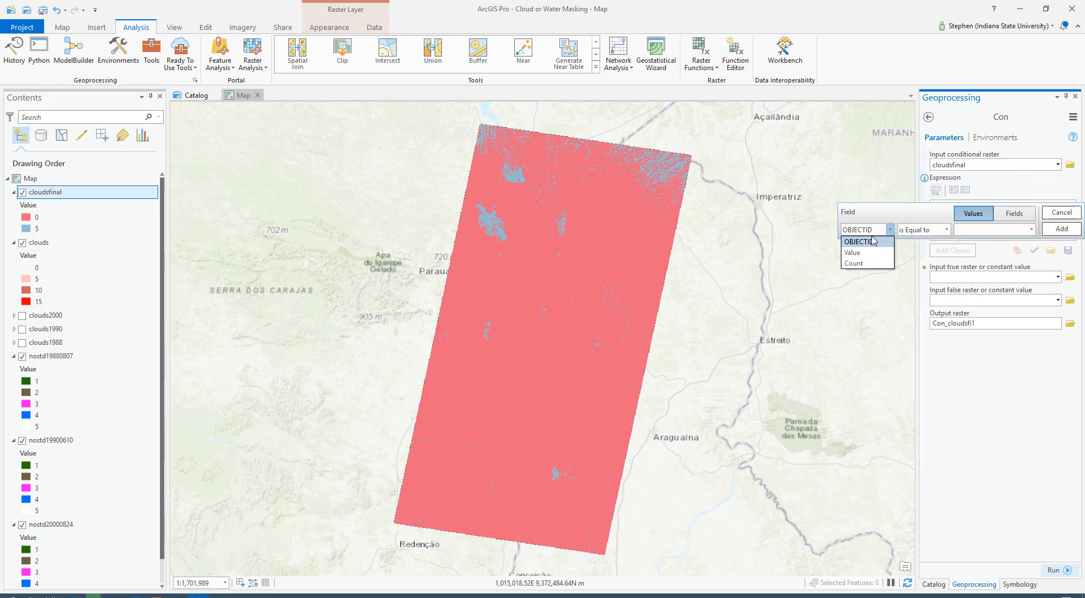
left_click(853, 252)
left_click(946, 229)
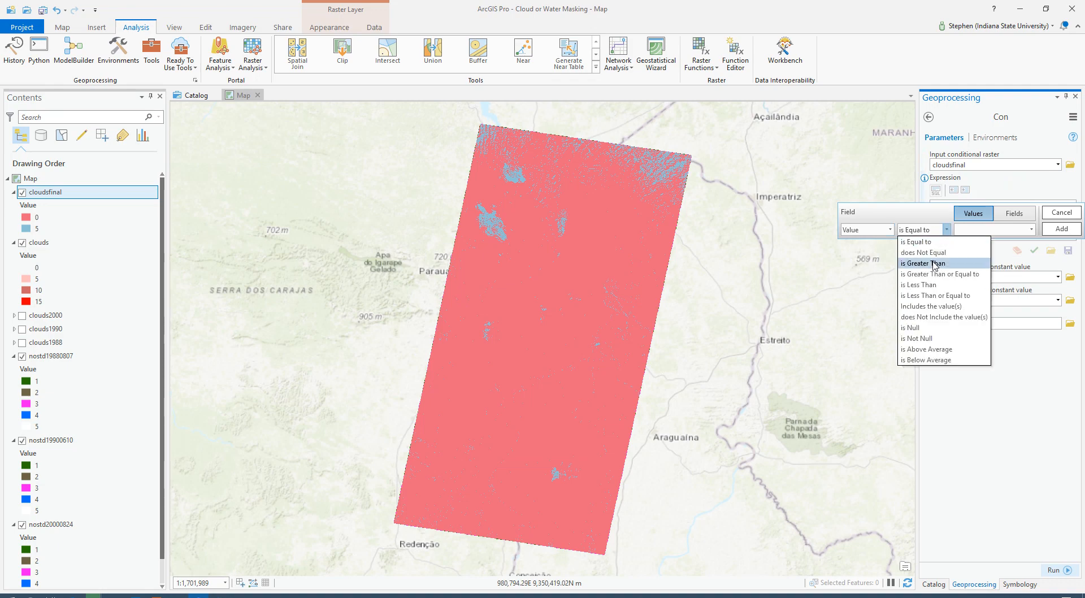
left_click(955, 241)
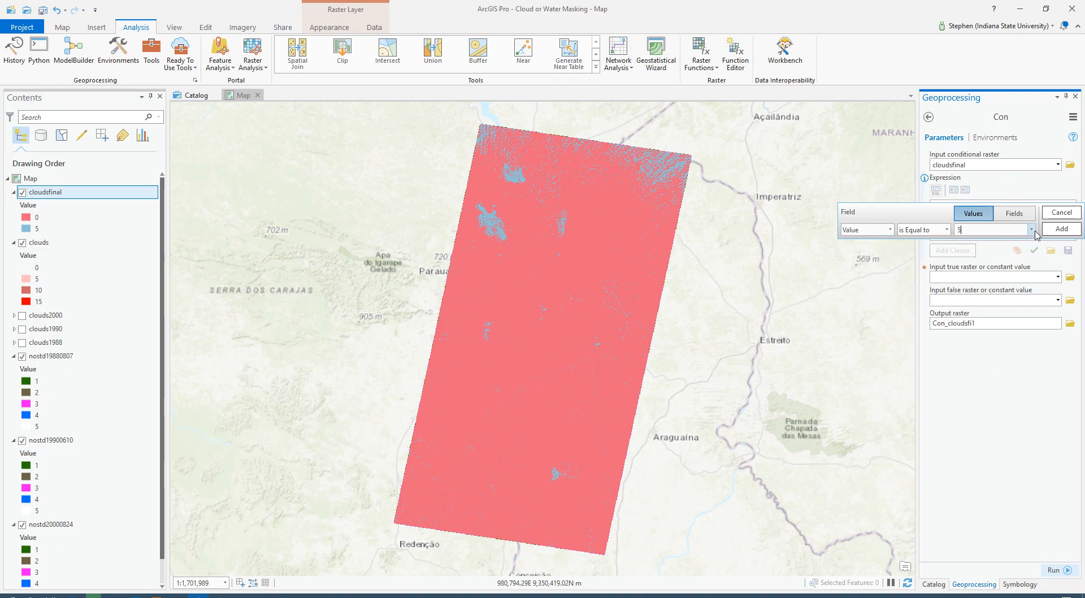
left_click(1061, 228)
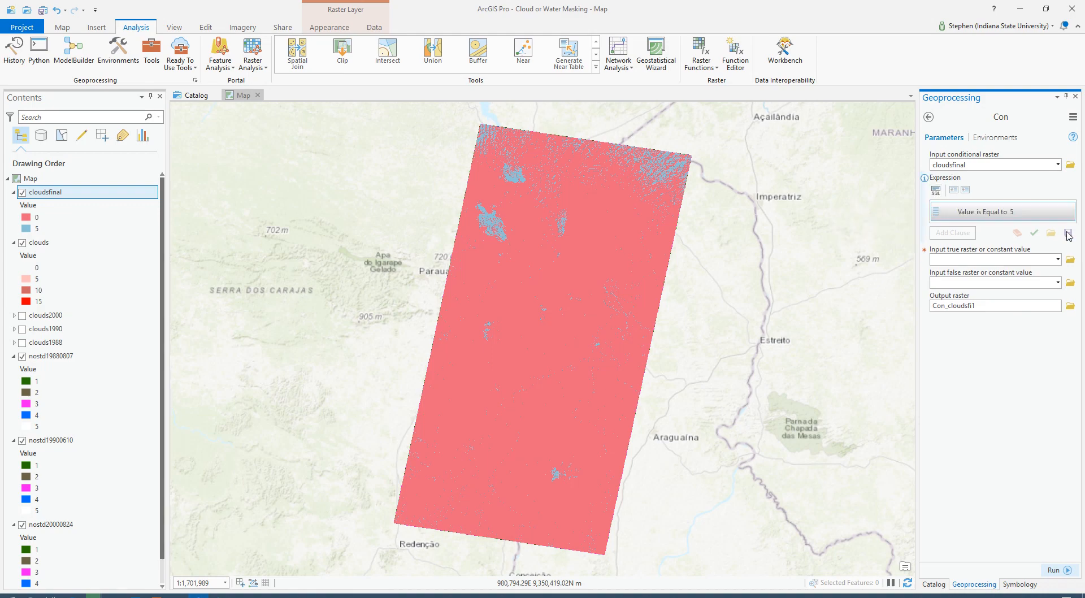
- Set cloudsfinal as the Con true raster and nostd19880807 as the false raster
left_click(1057, 258)
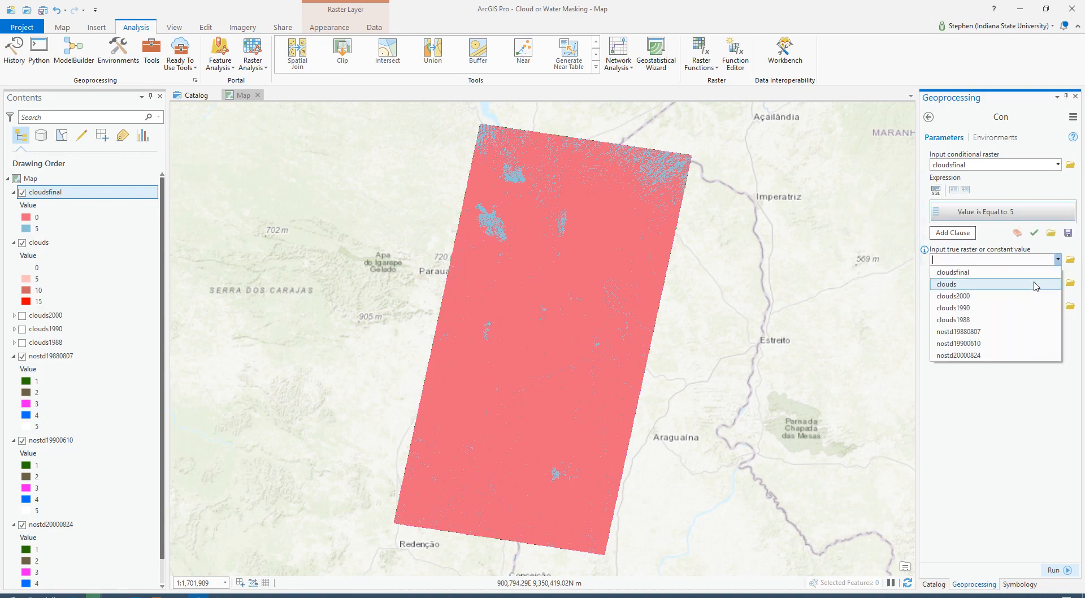
left_click(1036, 271)
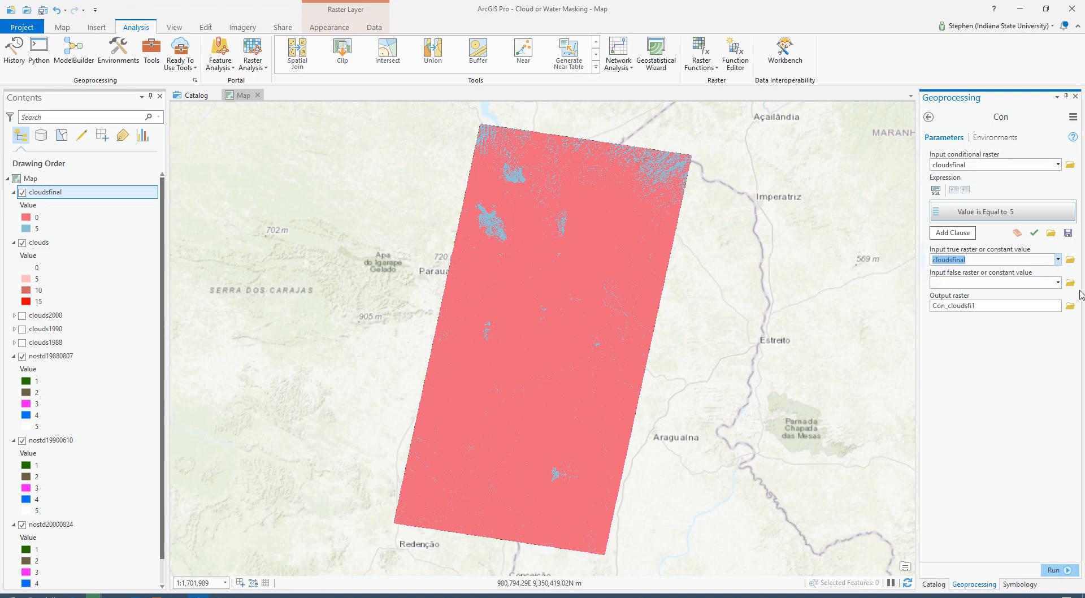
left_click(1057, 283)
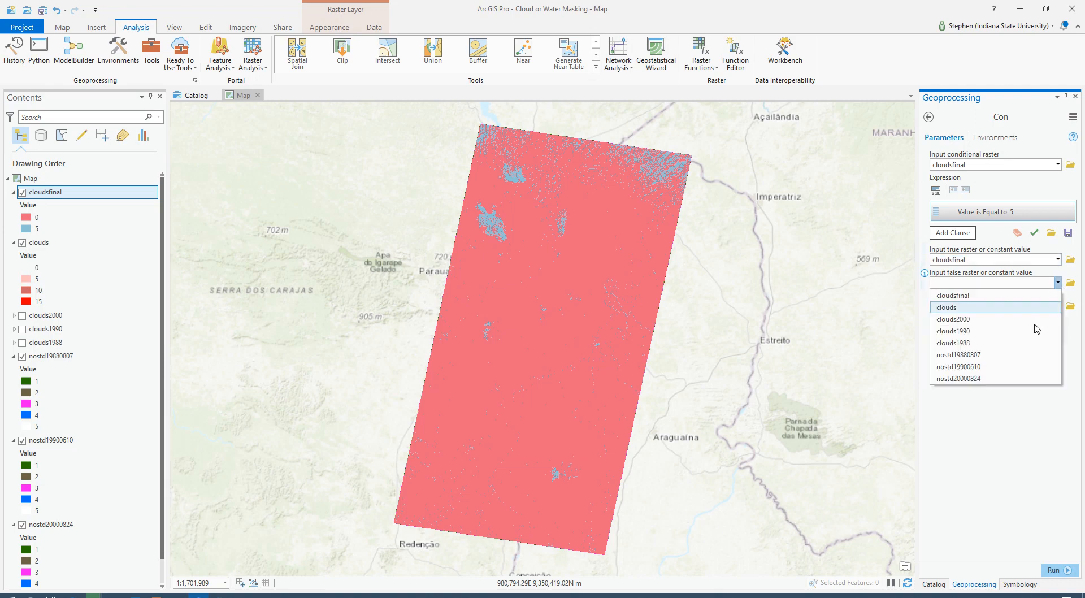
left_click(1021, 355)
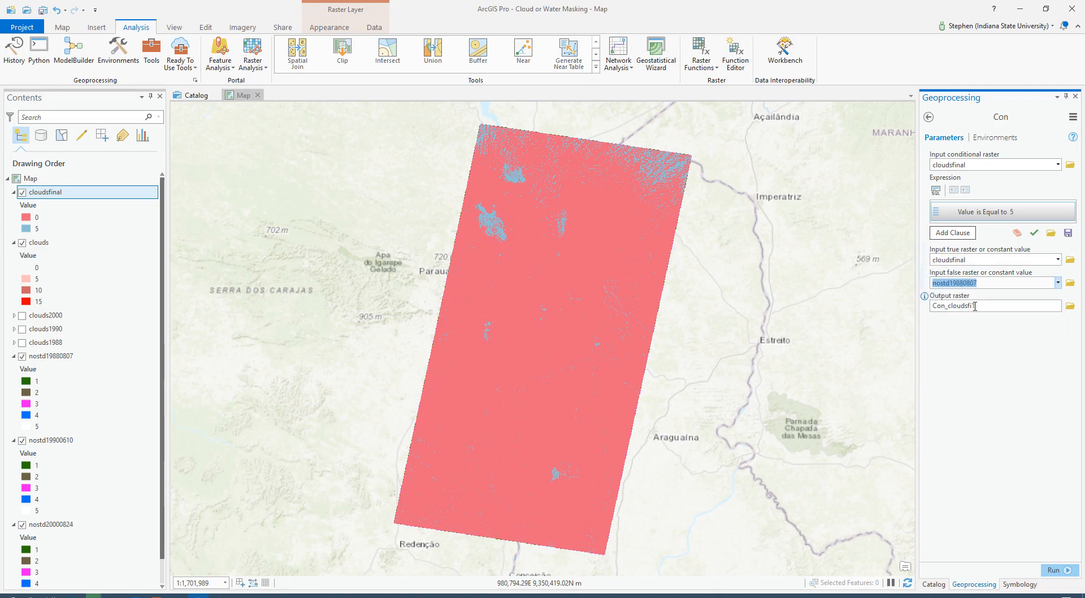
- Name the Con output raster cloudstd1988 in the project geodatabase and run the tool
left_click(1017, 305)
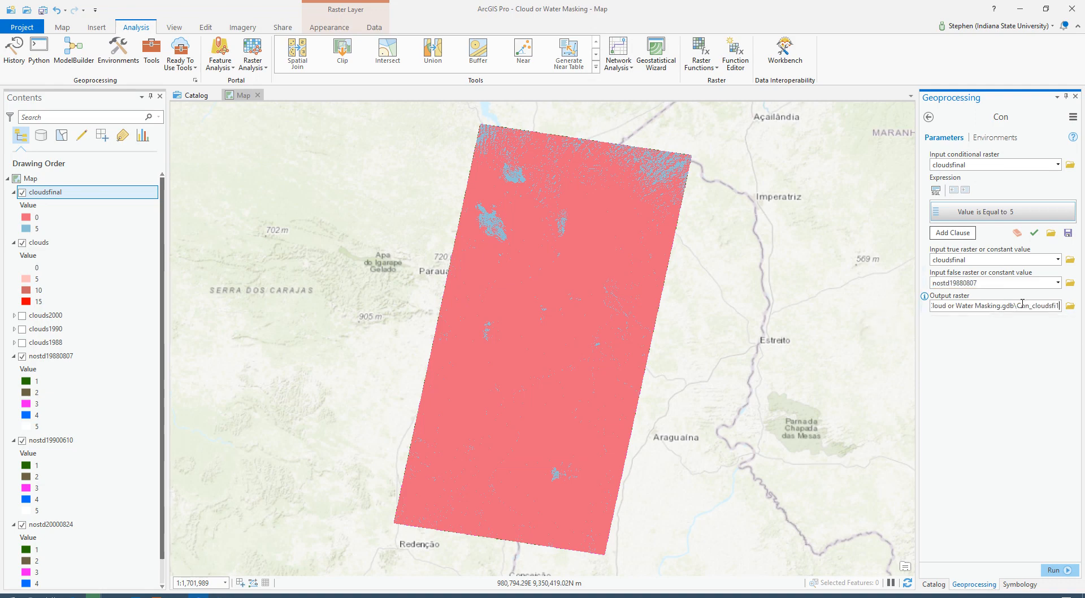
double_click(1020, 305)
key("BackSpace")
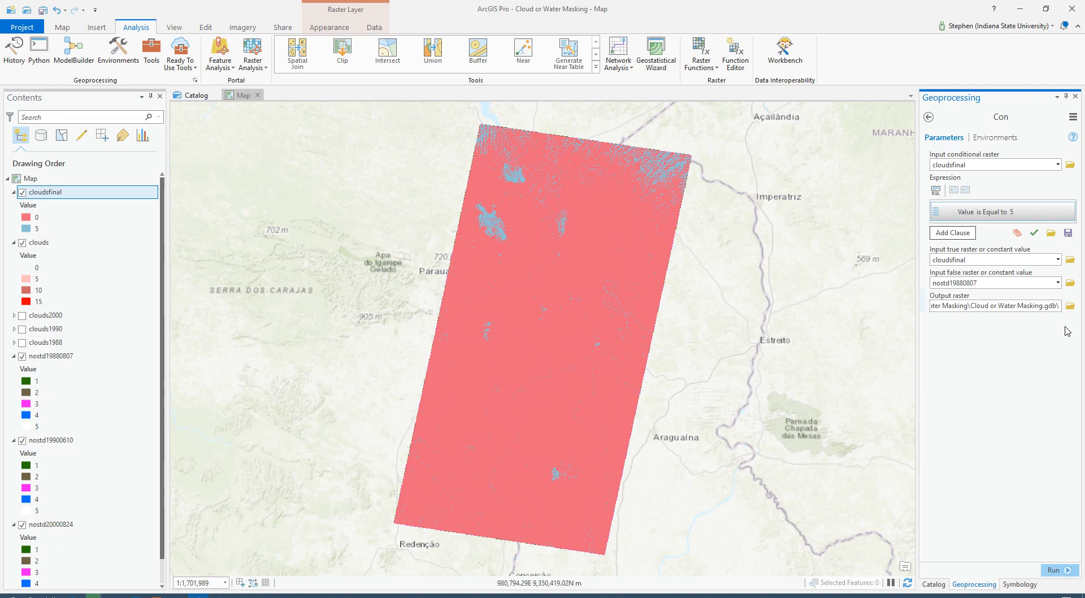
type("cloudstd")
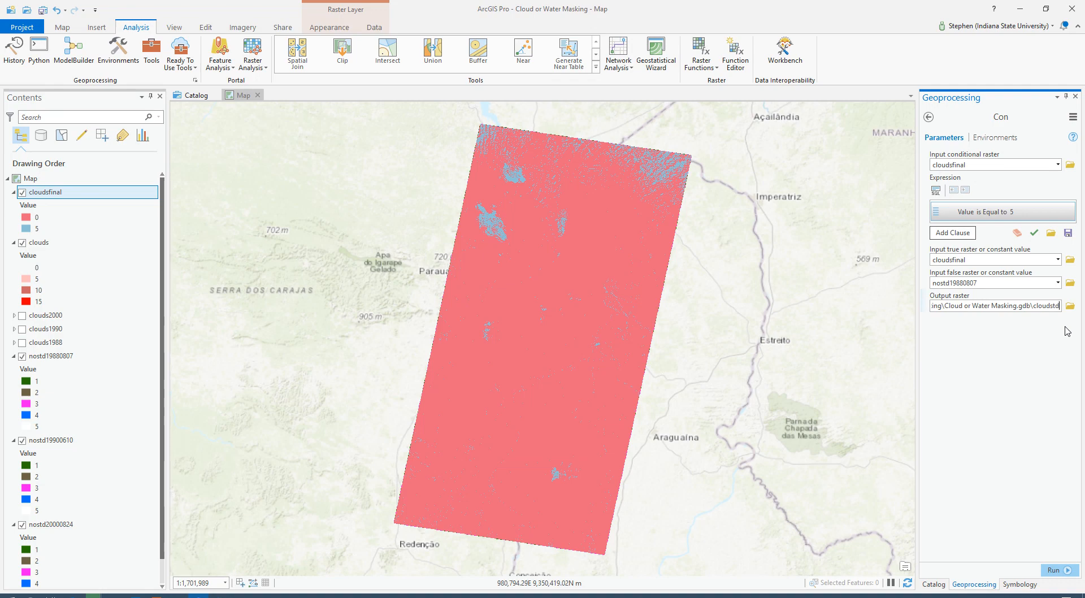
type("1988")
left_click(1055, 569)
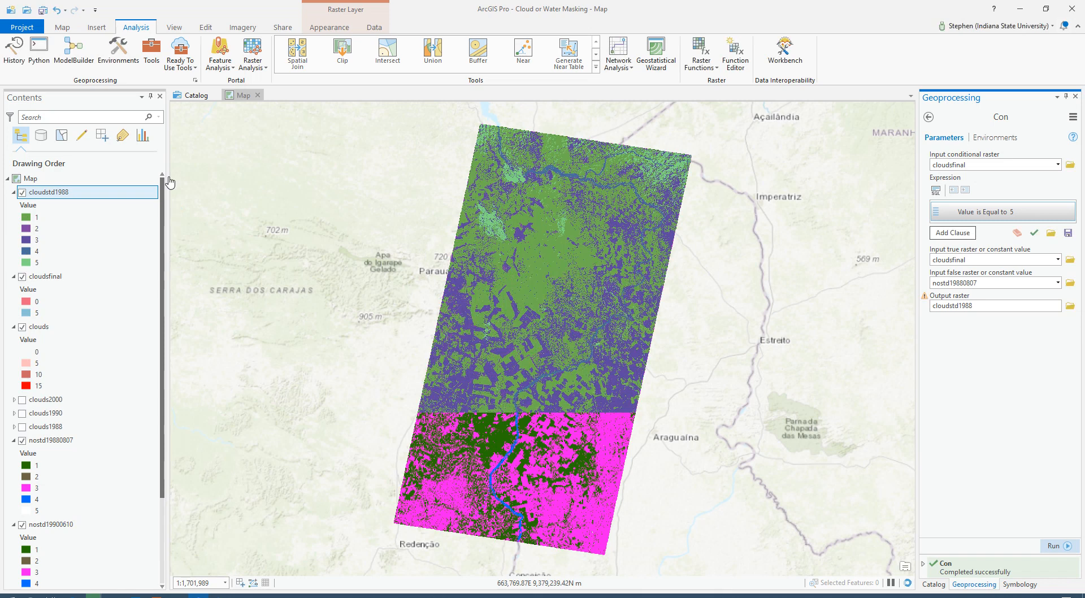
- Open the symbology settings of the cloudstd1988 layer
right_click(66, 192)
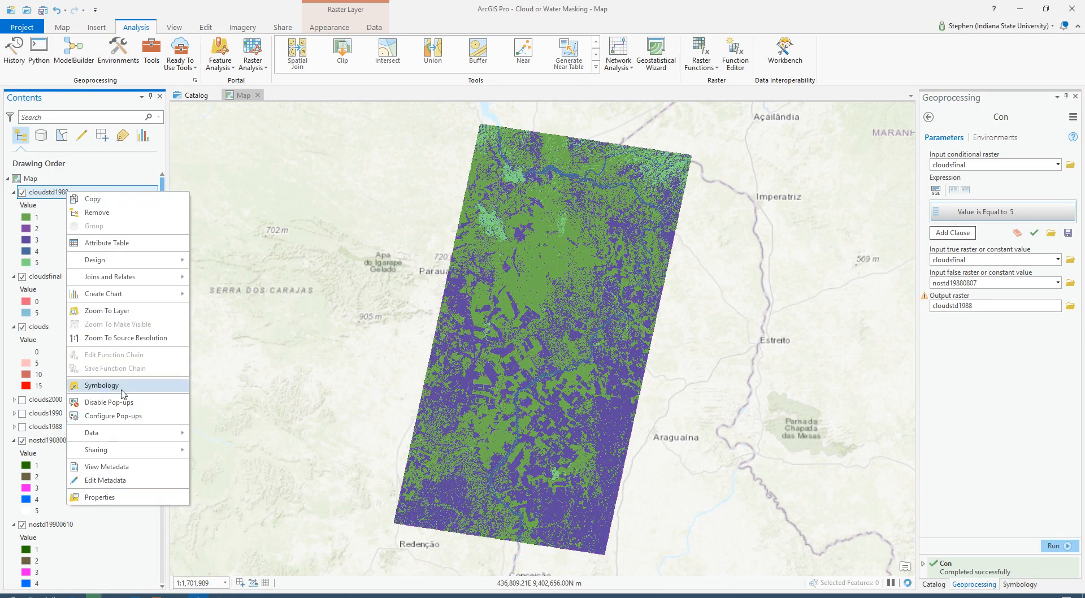
left_click(104, 384)
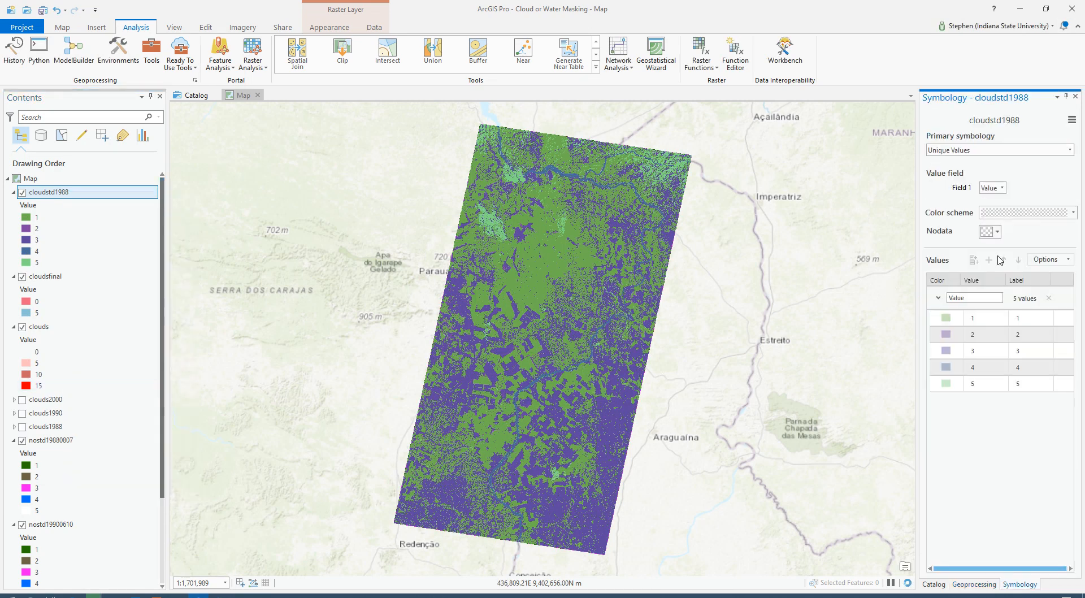
left_click(1071, 119)
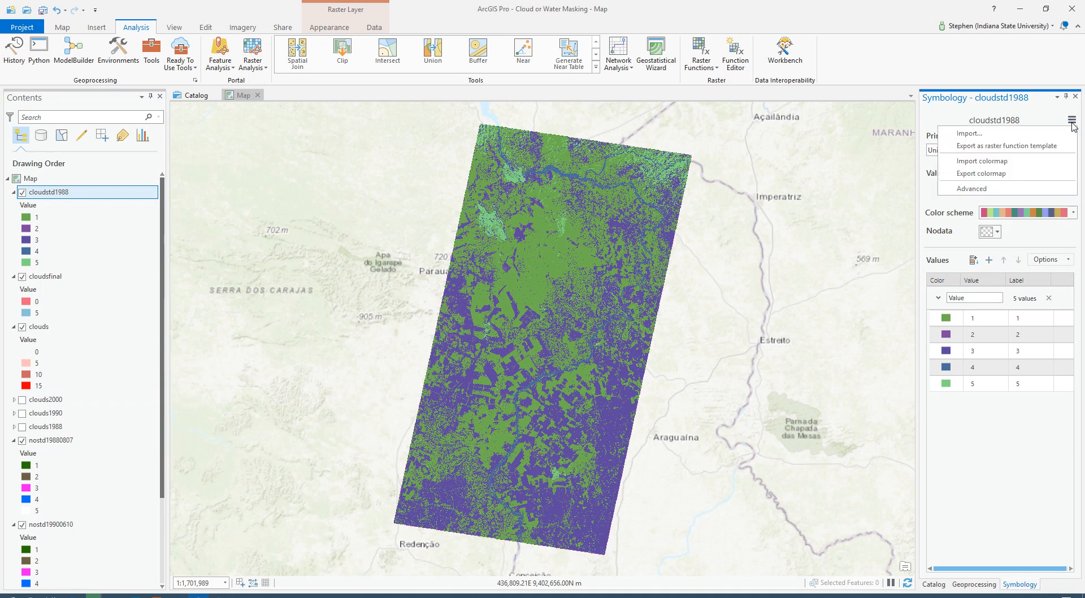
left_click(1035, 137)
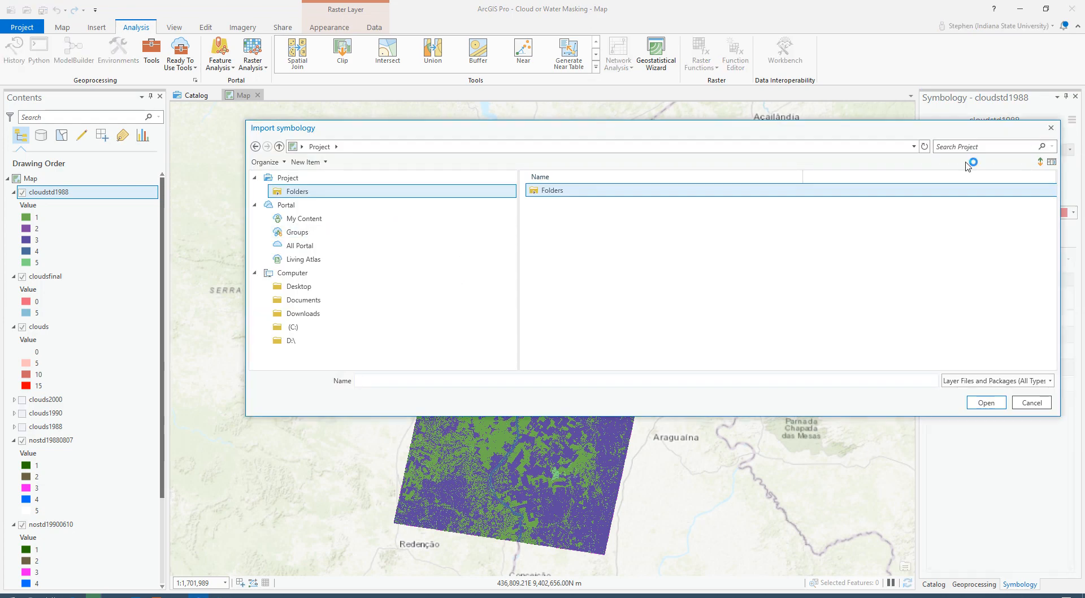
left_click(1050, 128)
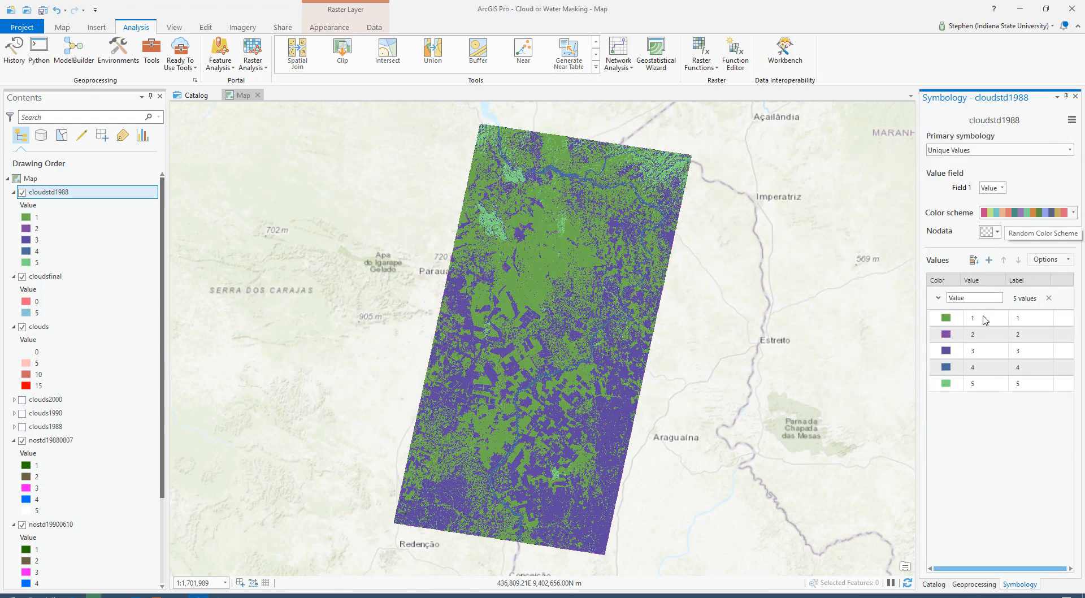
- Recolour value 1 of the cloudstd1988 layer dark green
left_click(953, 321)
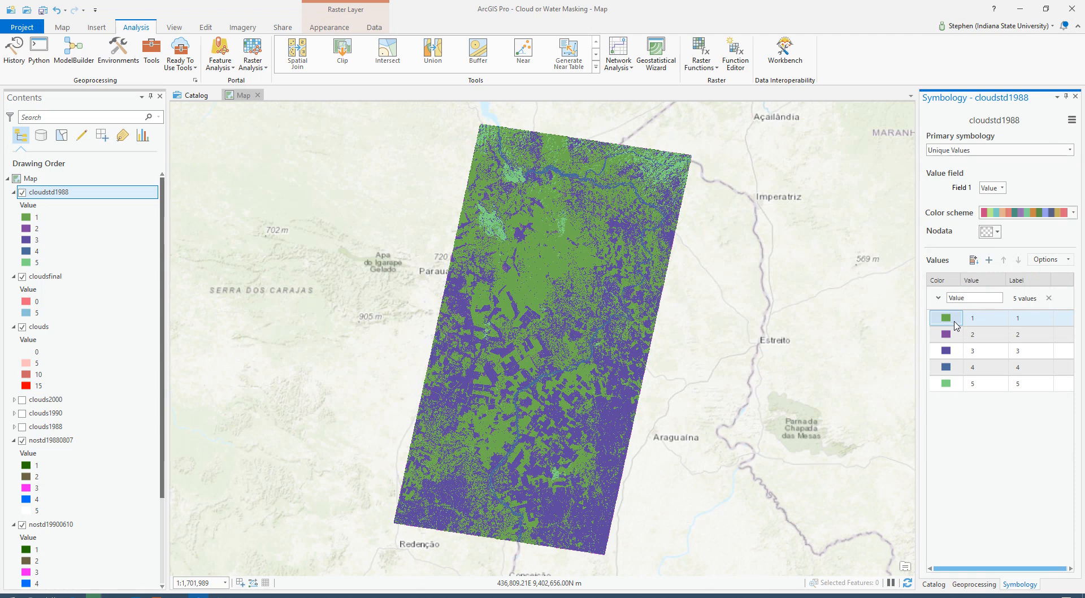
left_click(951, 322)
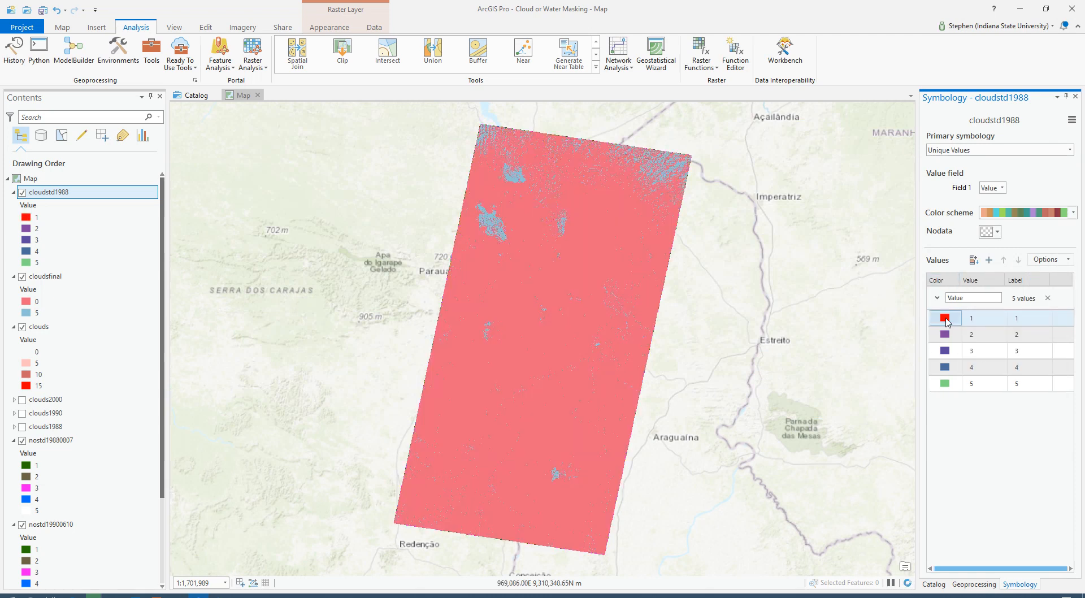
right_click(945, 320)
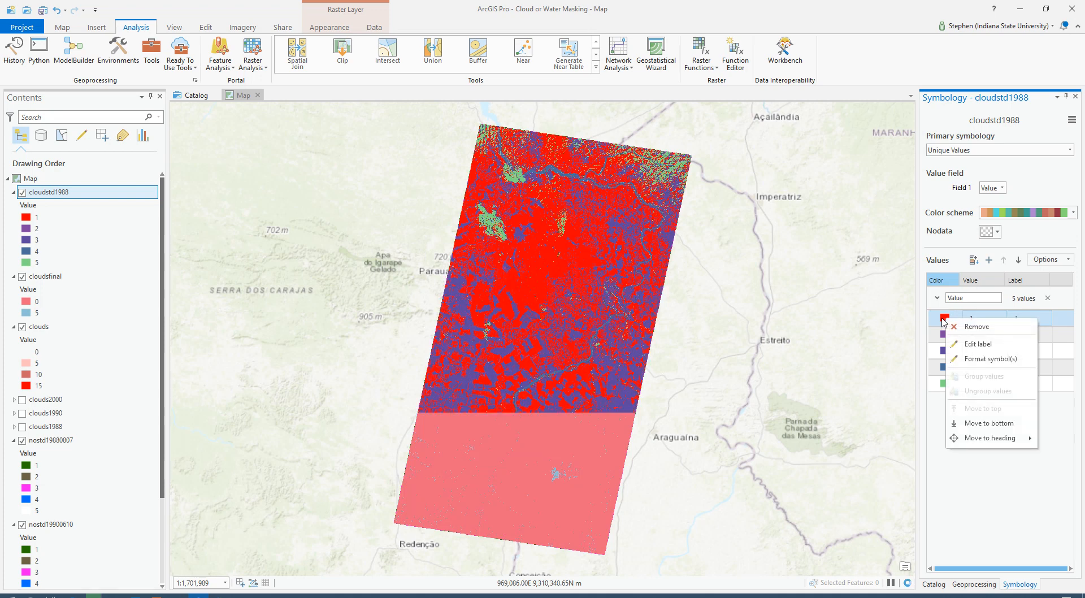
key("Escape")
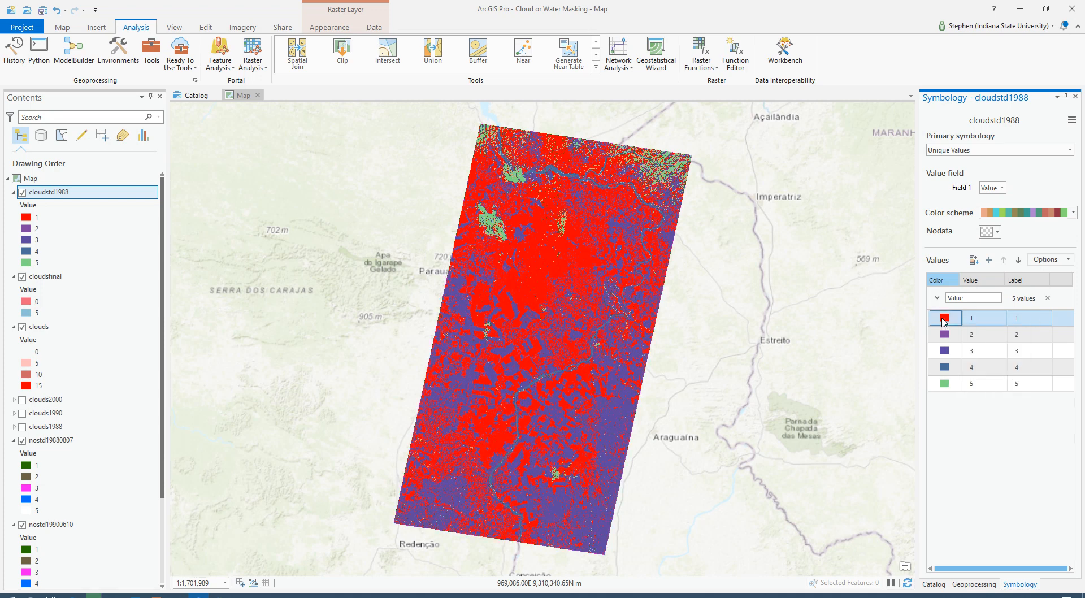
left_click(943, 320)
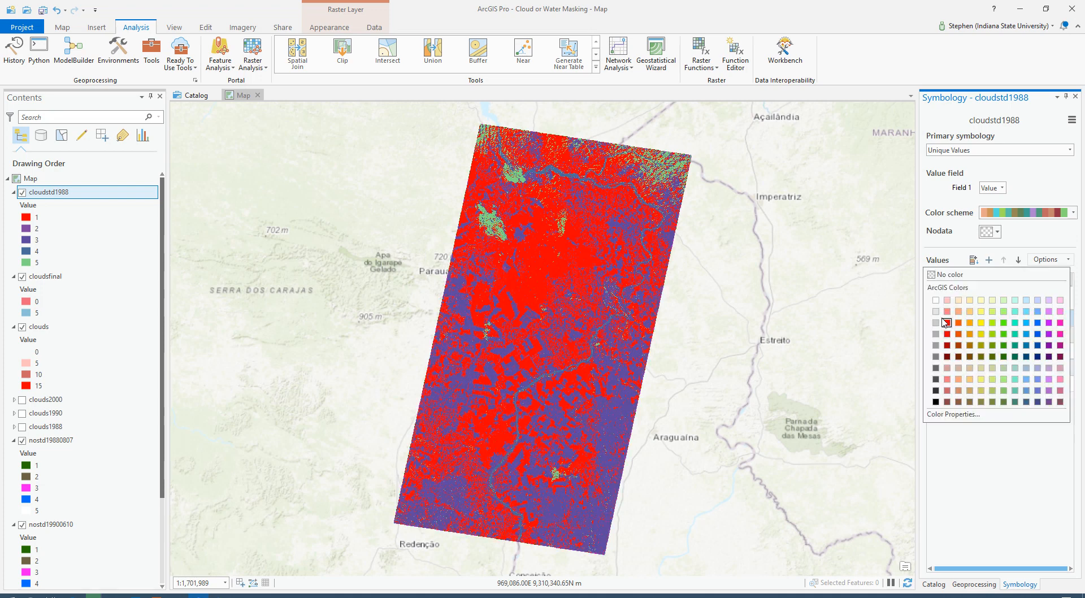
left_click(1004, 352)
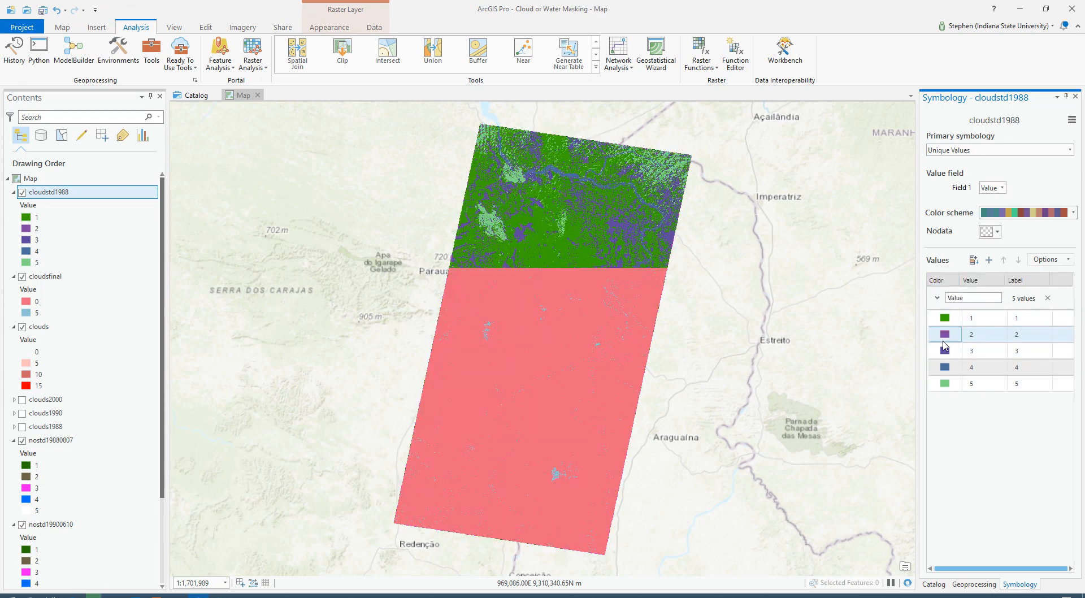
- Recolour value 2 of cloudstd1988 gray and value 3 magenta-pink
left_click(945, 339)
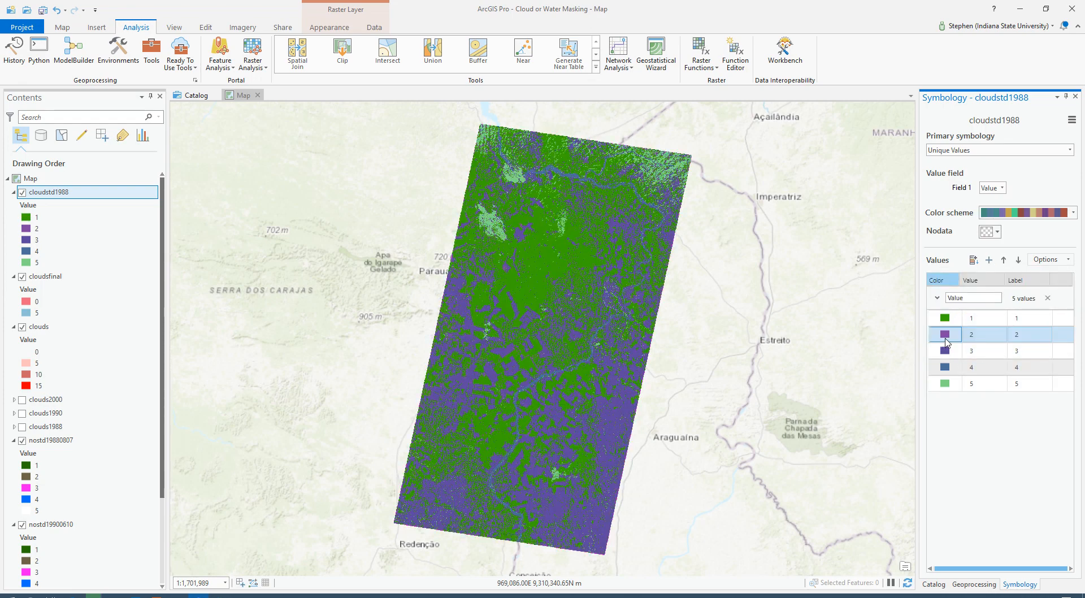
left_click(946, 338)
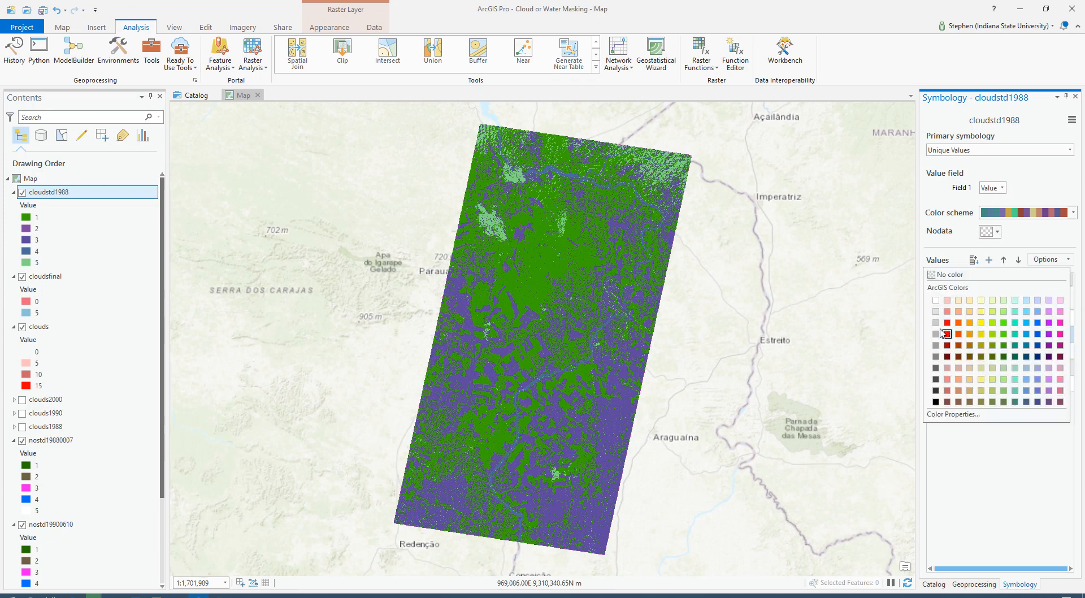
left_click(938, 333)
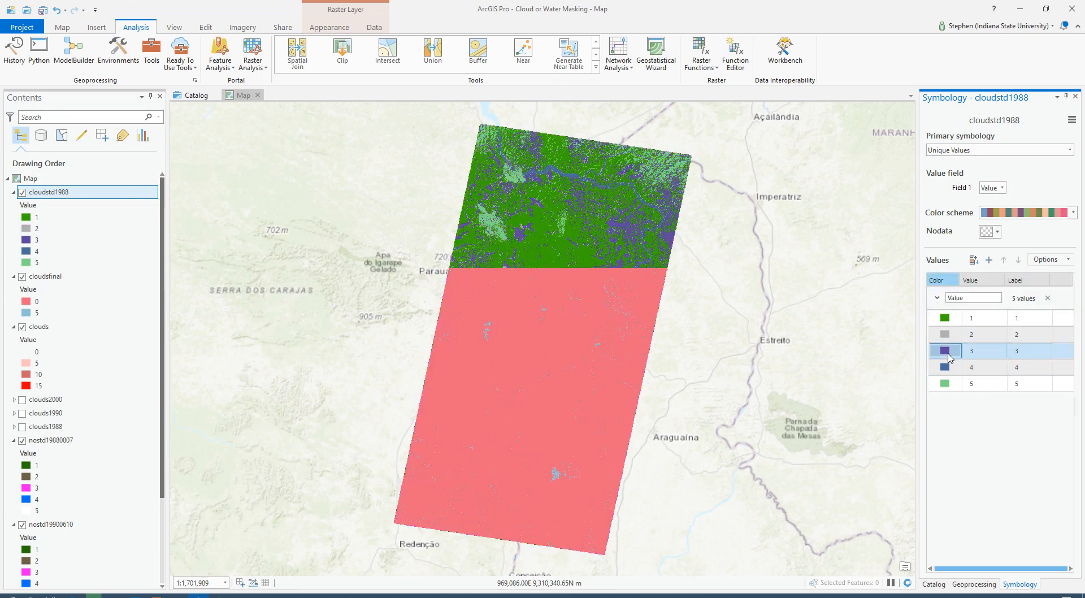
left_click(945, 366)
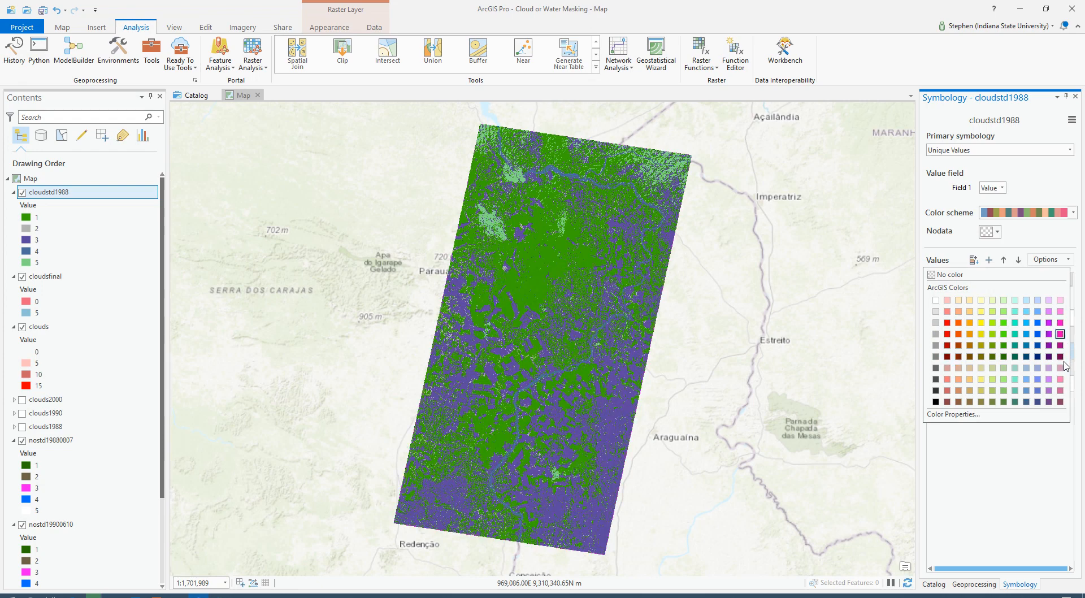
left_click(1062, 331)
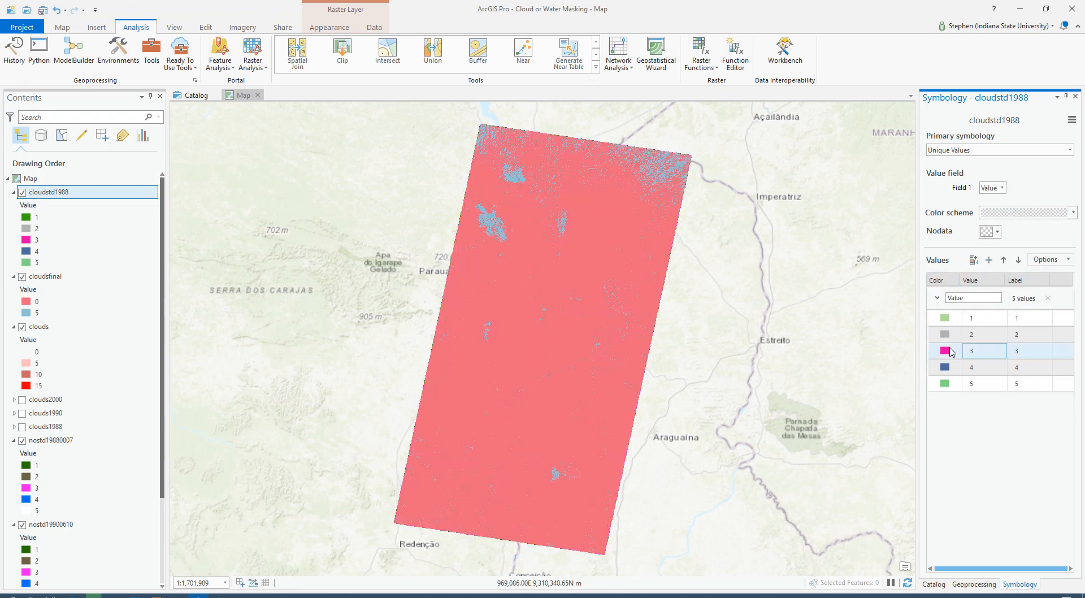
- Recolour value 4 of cloudstd1988 bright blue and value 5 white
left_click(944, 367)
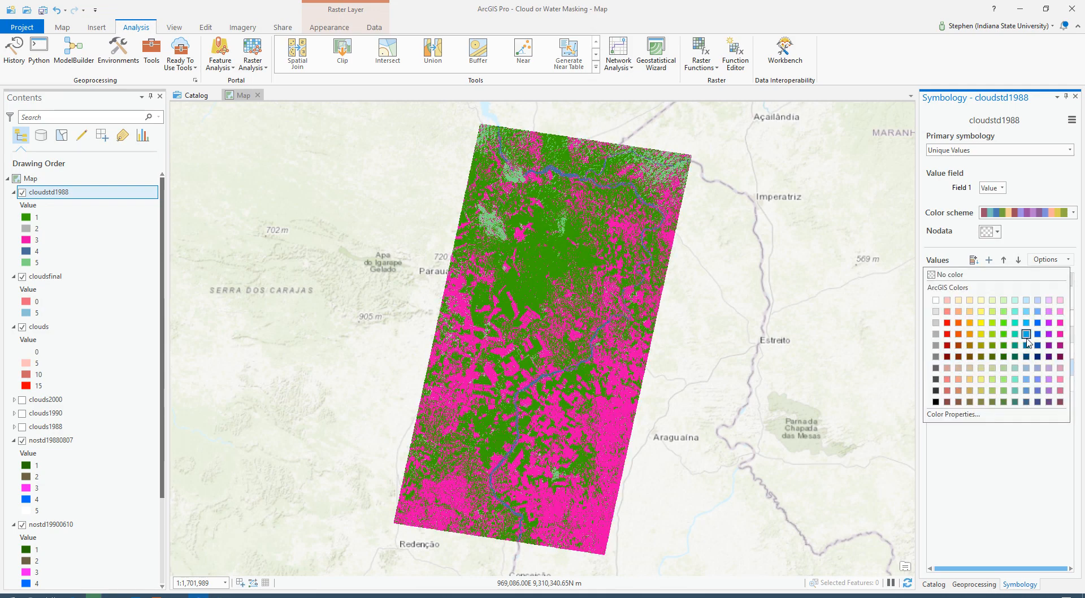
left_click(1025, 333)
left_click(945, 384)
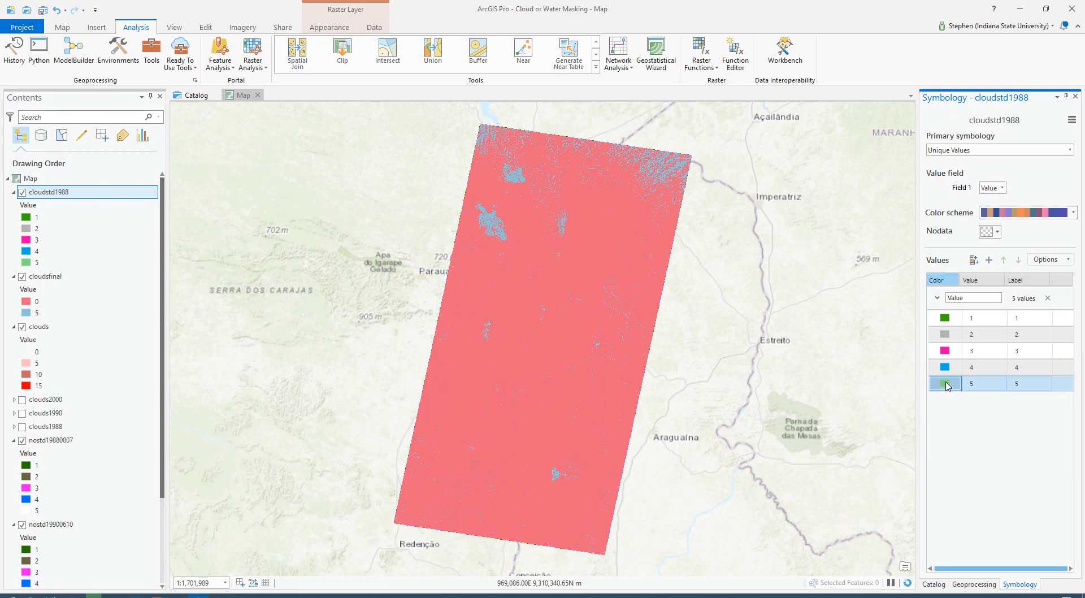
left_click(944, 383)
left_click(936, 300)
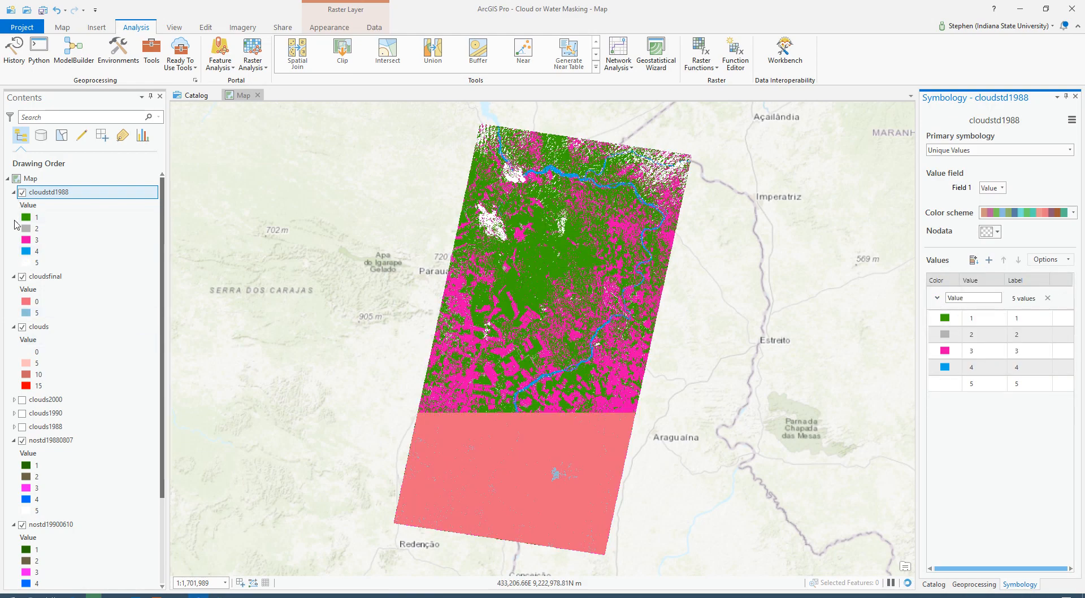
left_click(22, 276)
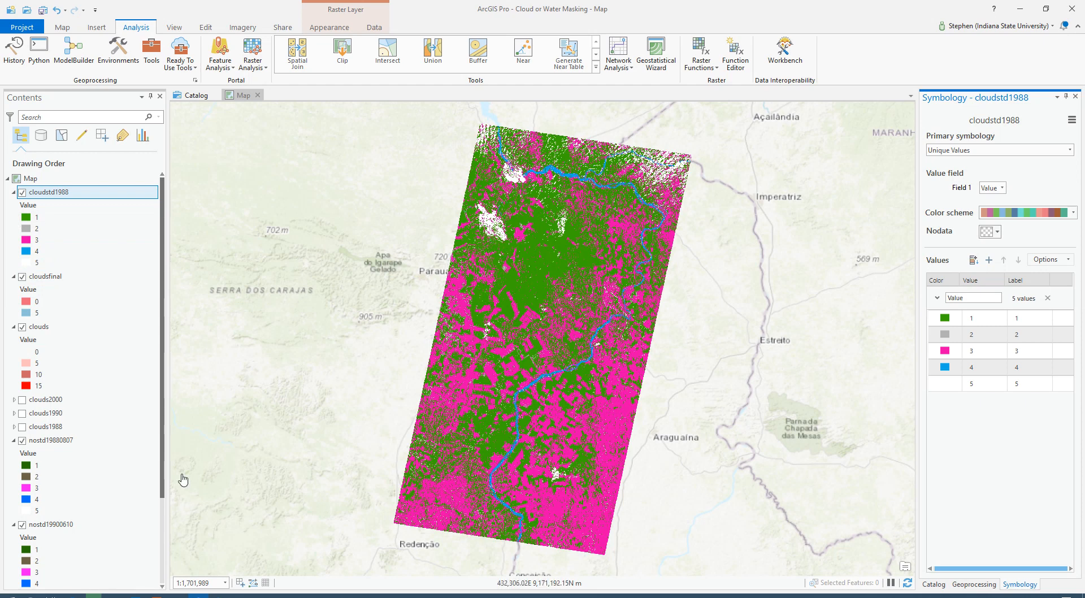
- Run Con again with nostd19900610 as the false raster and cloudstd1990 as the output raster
left_click(1075, 97)
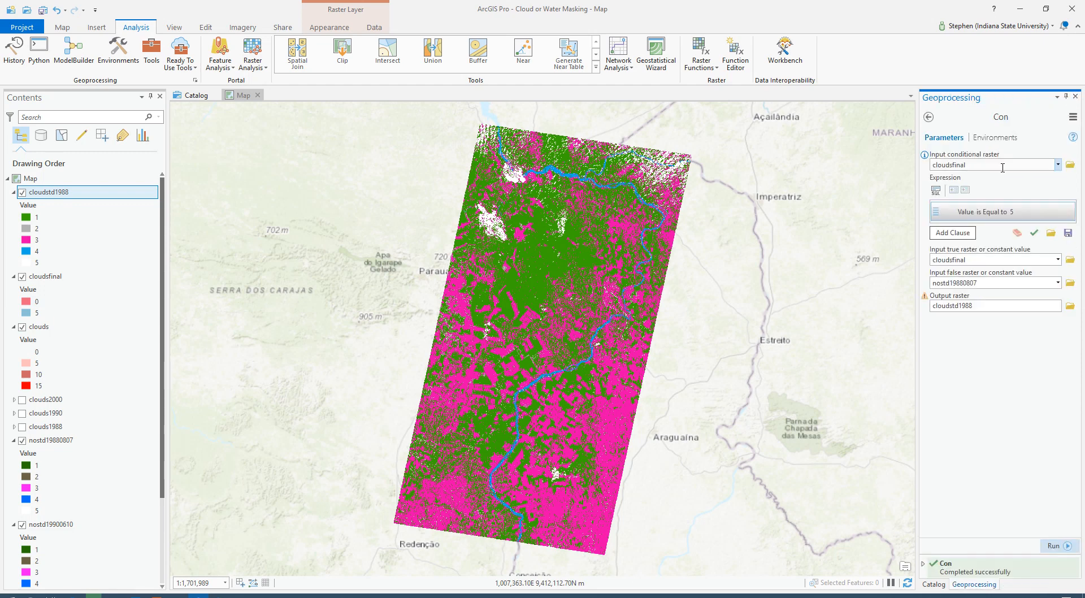
left_click(1057, 284)
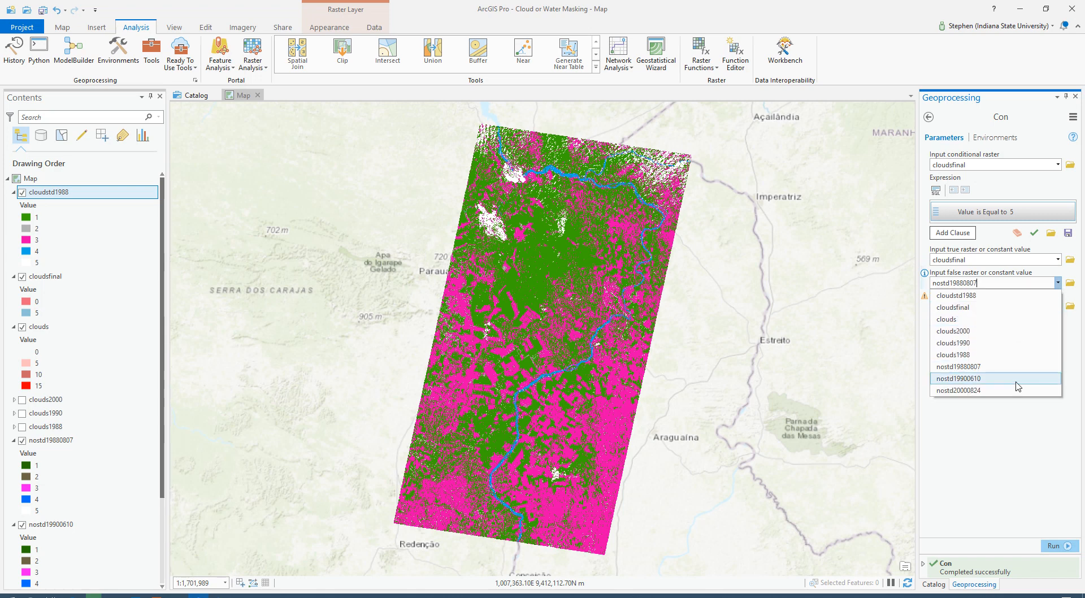
left_click(1017, 378)
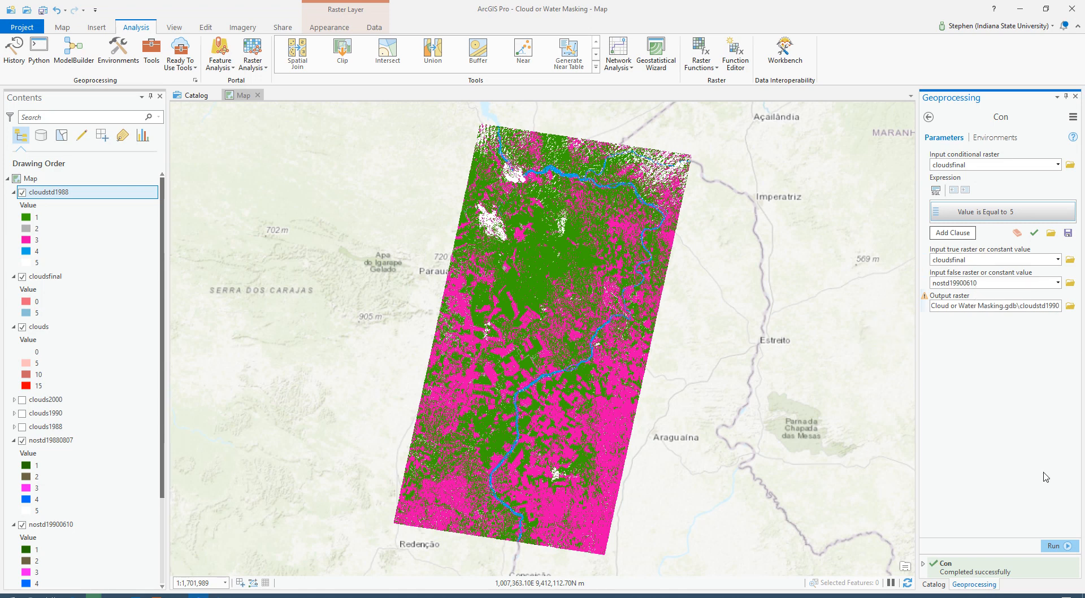
left_click(1060, 551)
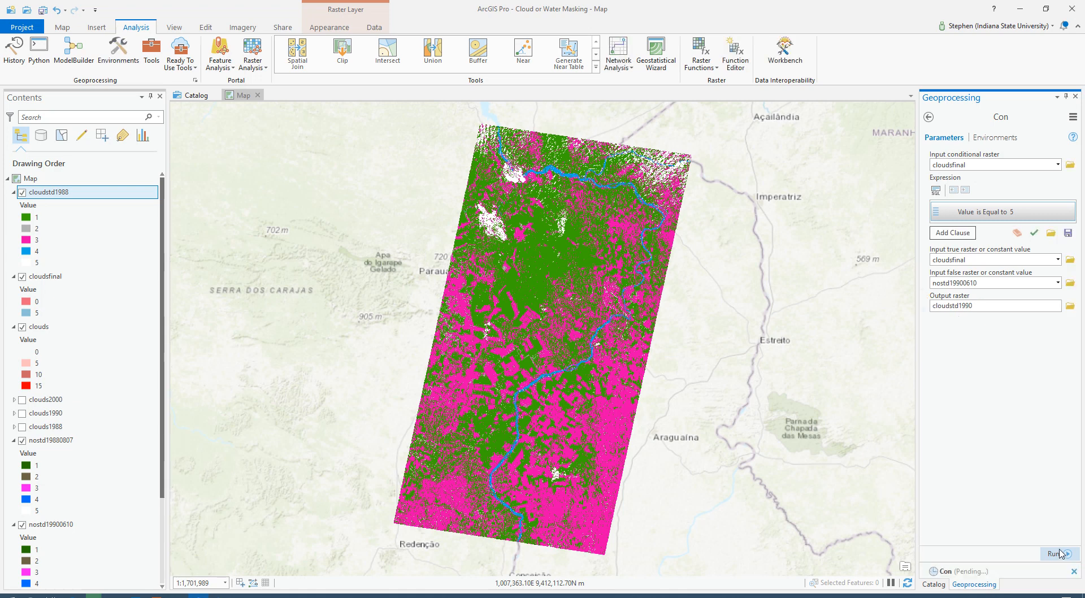